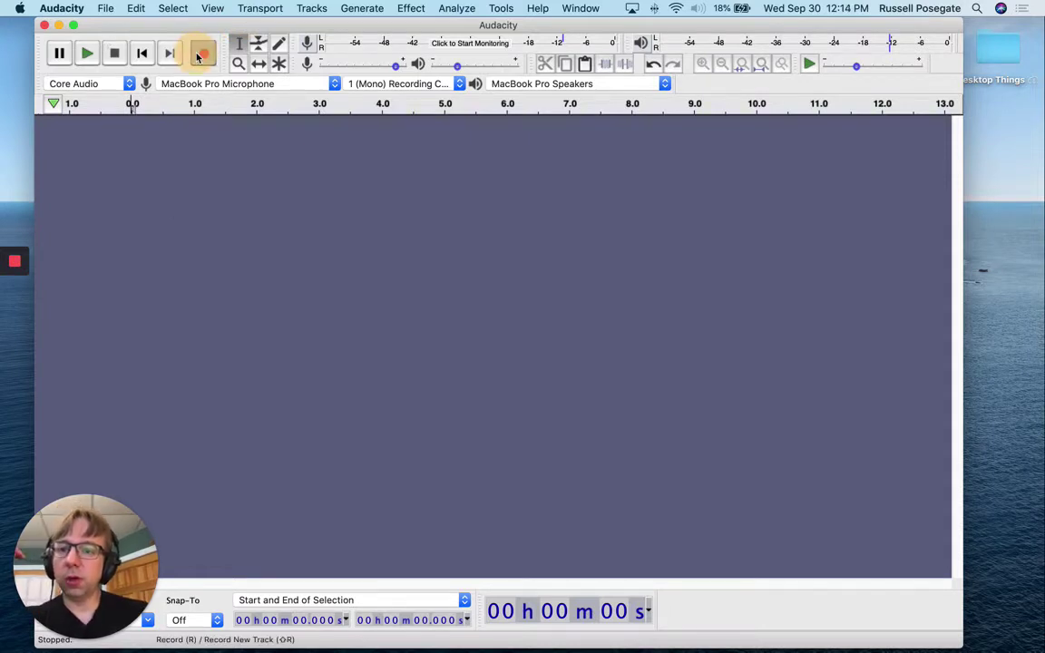
Record three short microphone takes, each from the start of its own new mono track
click(203, 53)
click(115, 52)
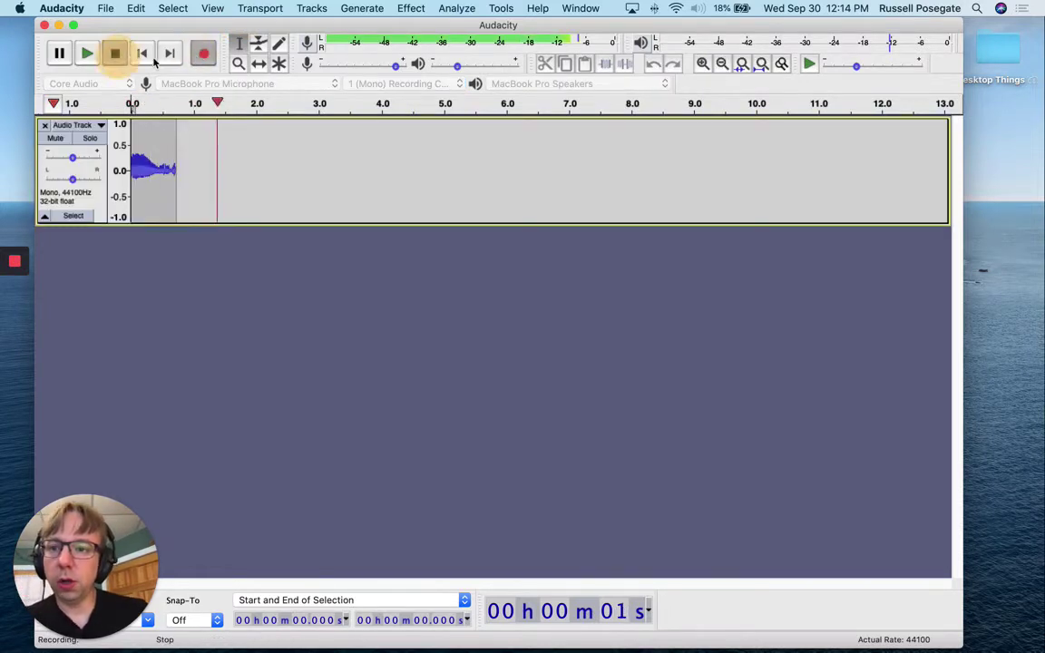
click(203, 54)
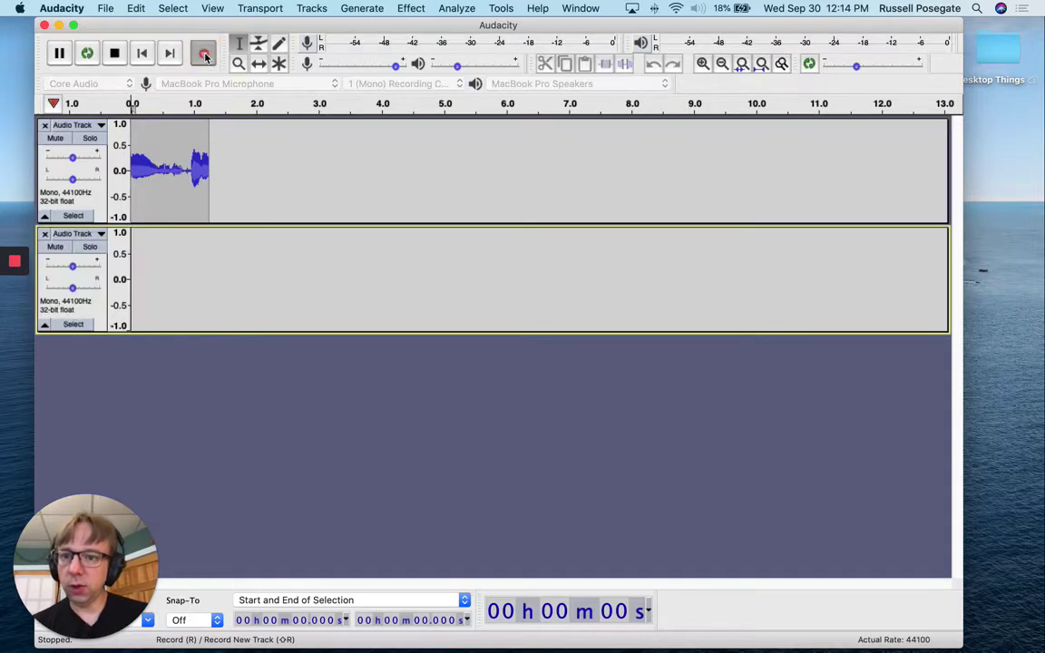
click(114, 53)
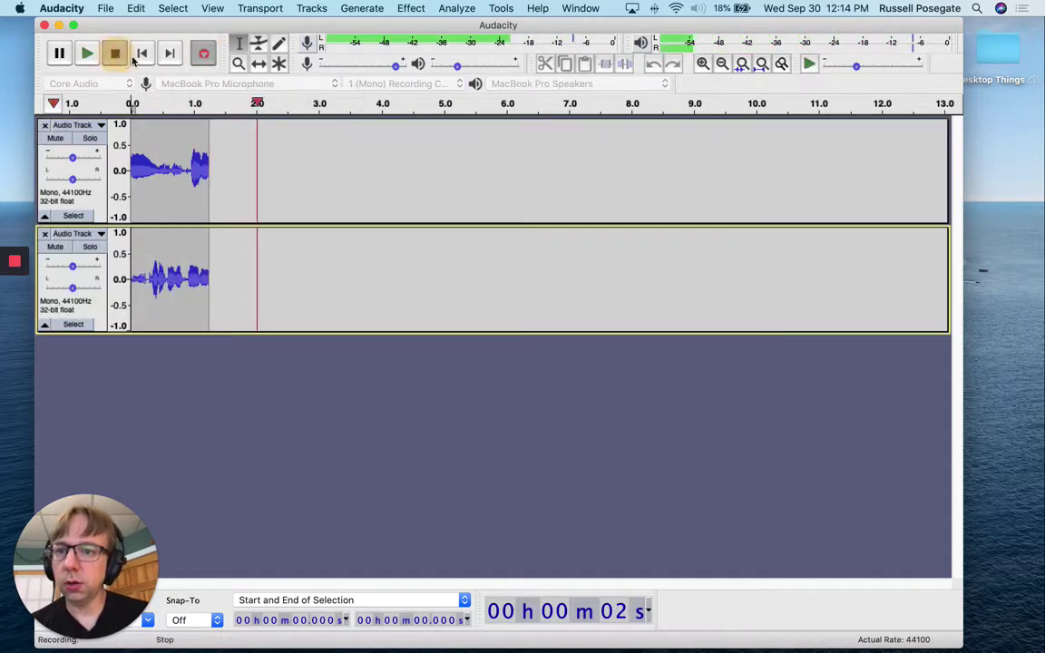
click(203, 54)
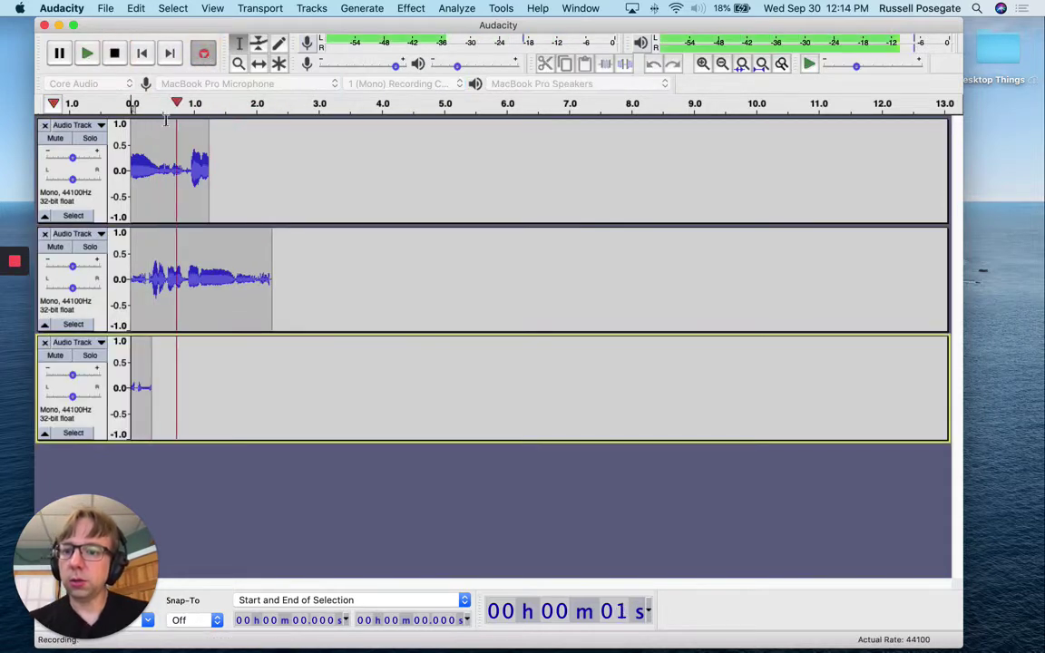
click(114, 53)
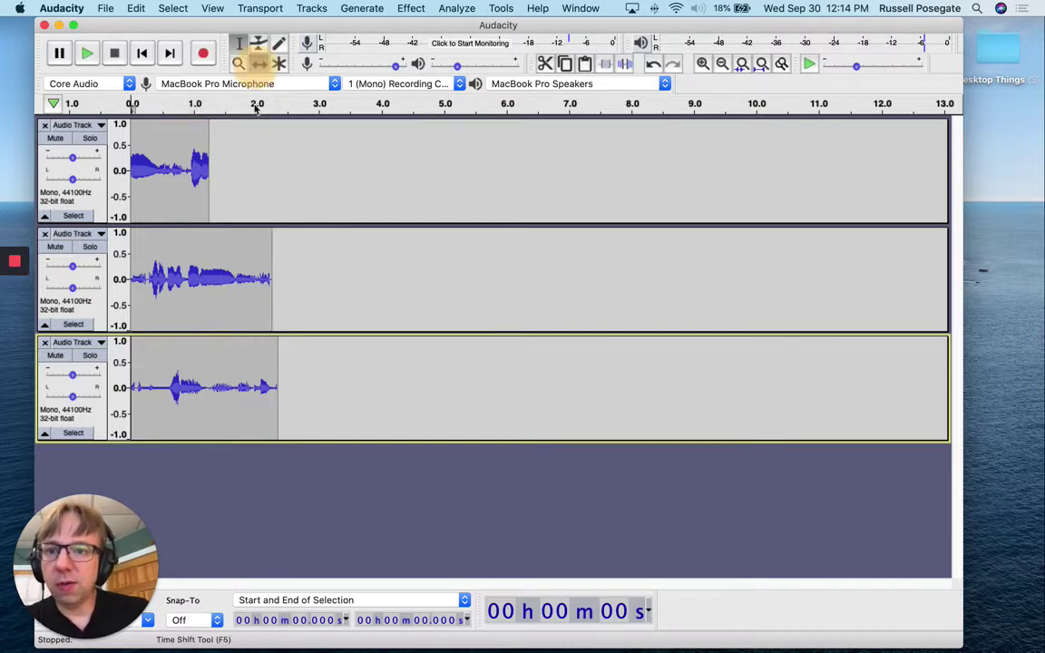
Time-shift the second track's clip to start at about 3.8 s and the third track's clip to start at about 1 s
drag(222, 276, 459, 280)
drag(226, 373, 287, 374)
Select the whole clip on the second track and apply the Change Pitch effect to it
click(238, 43)
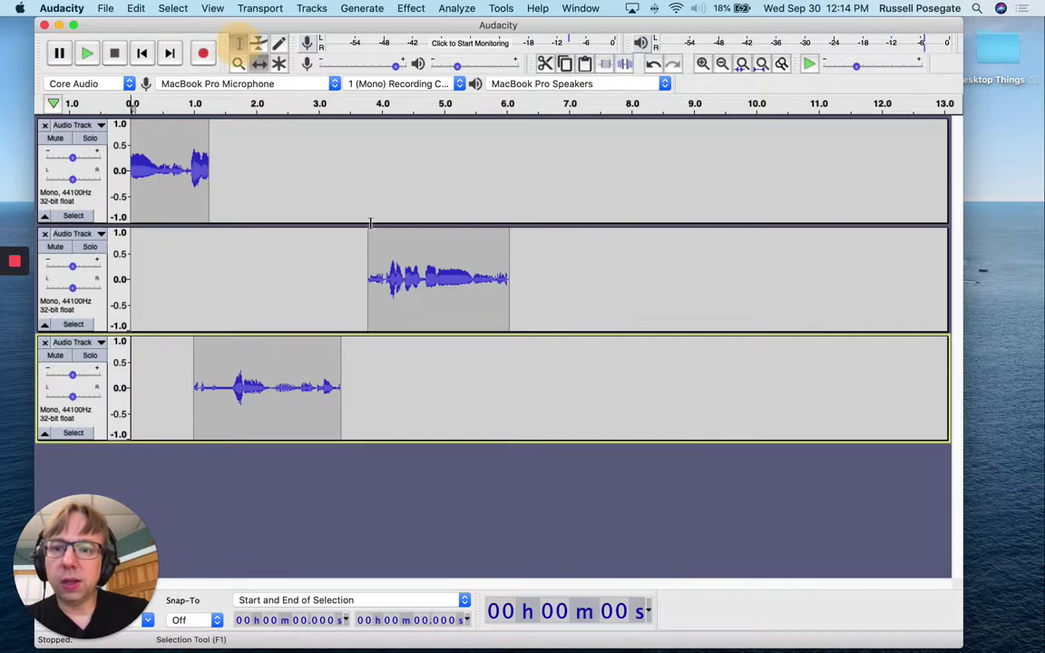
double_click(392, 245)
click(413, 8)
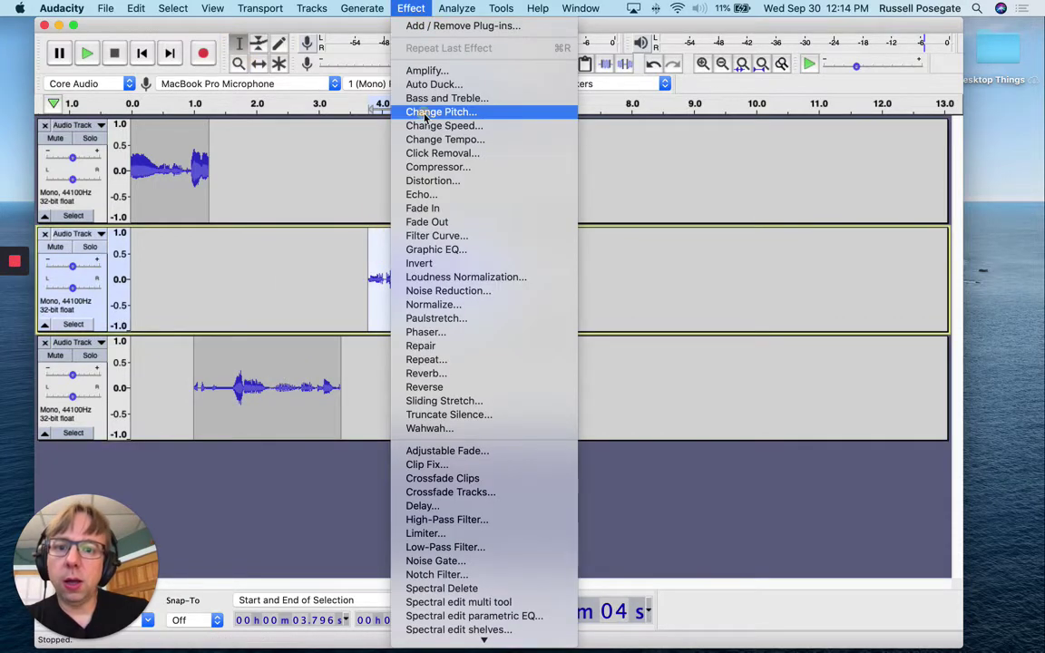
key(Escape)
click(517, 392)
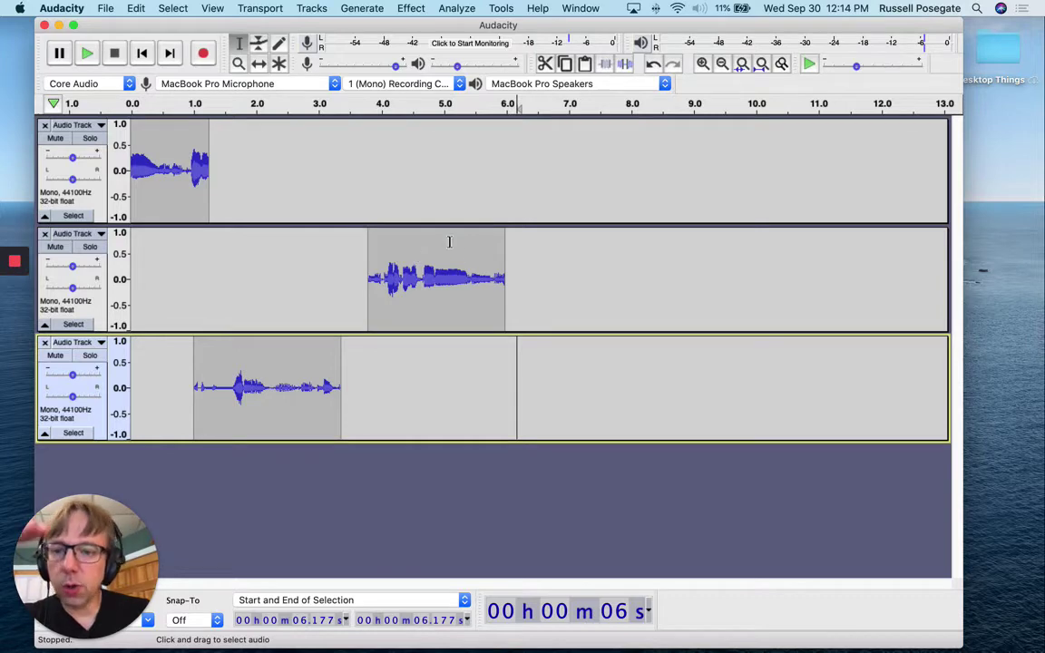
Save the project on the Desktop as an Audacity project named dummy
click(106, 8)
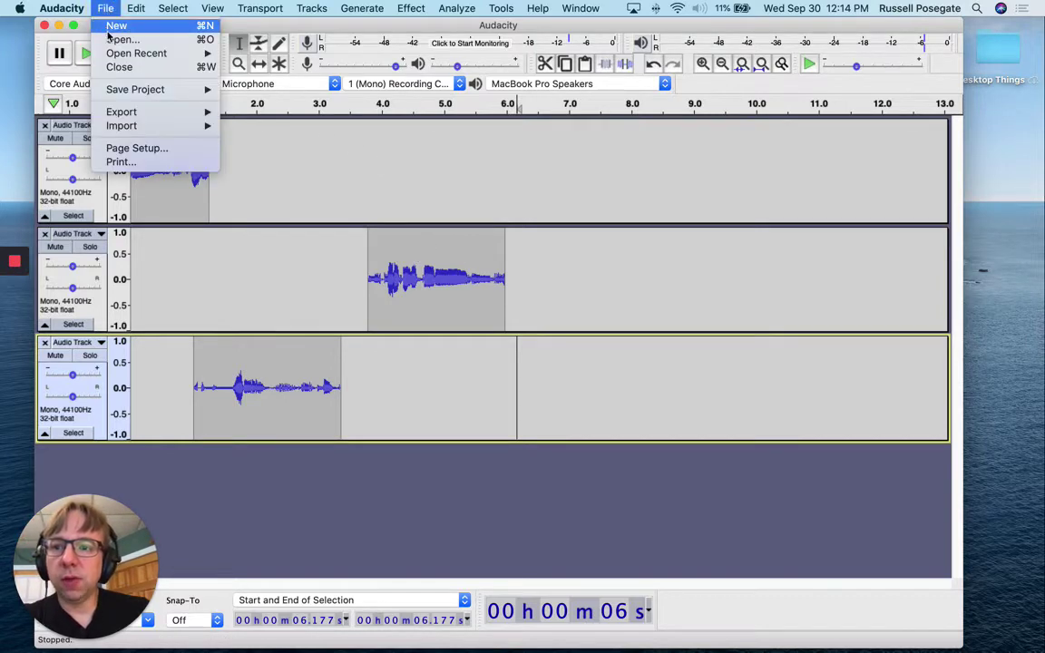
mouse_move(164, 89)
click(282, 89)
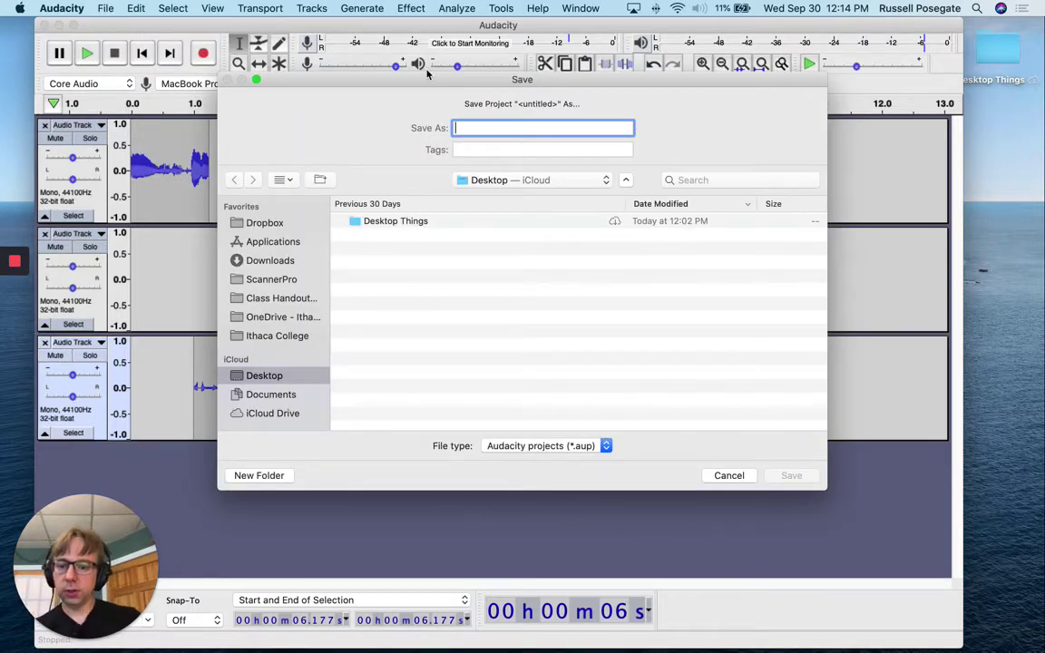
text(dummy)
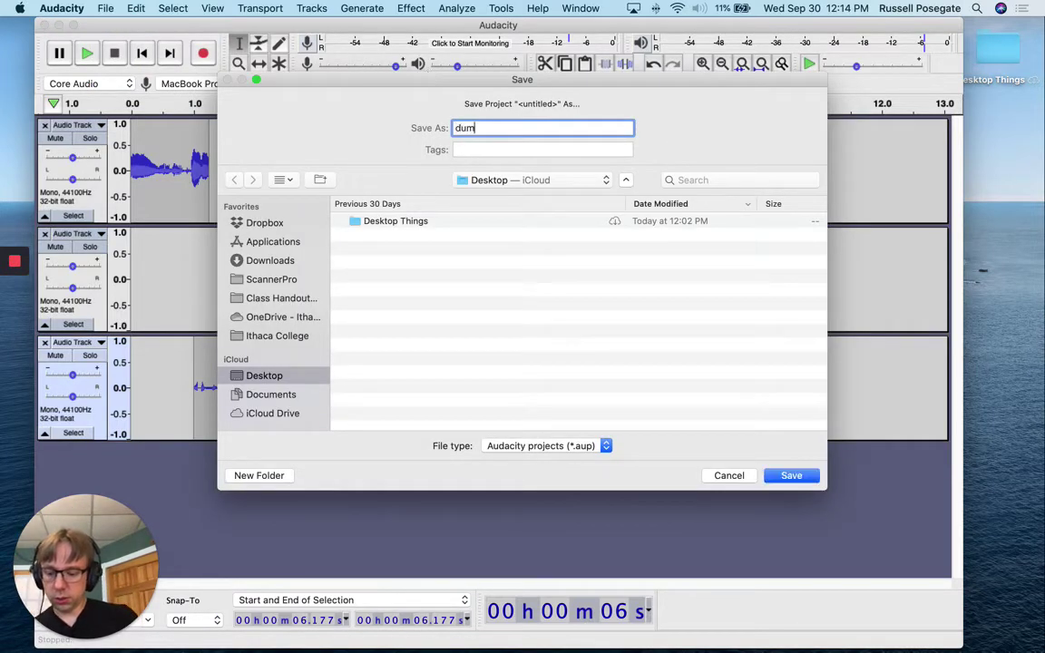
key(Return)
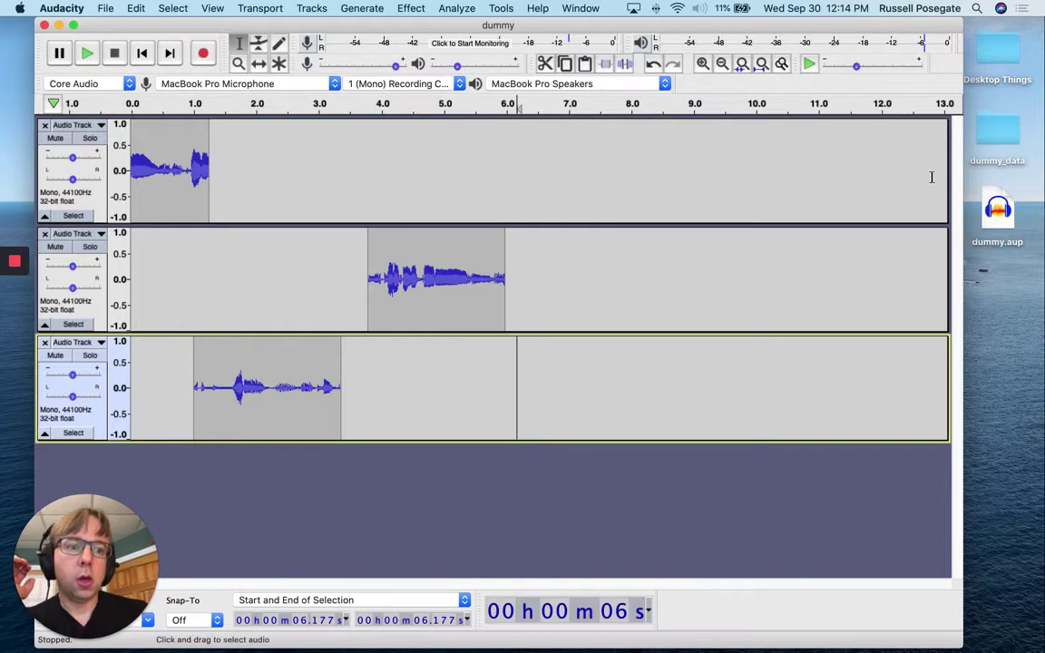
Shift the project window away from the desktop files and look through the dummy_data folder and its eff and d1f subfolders
drag(898, 25, 876, 26)
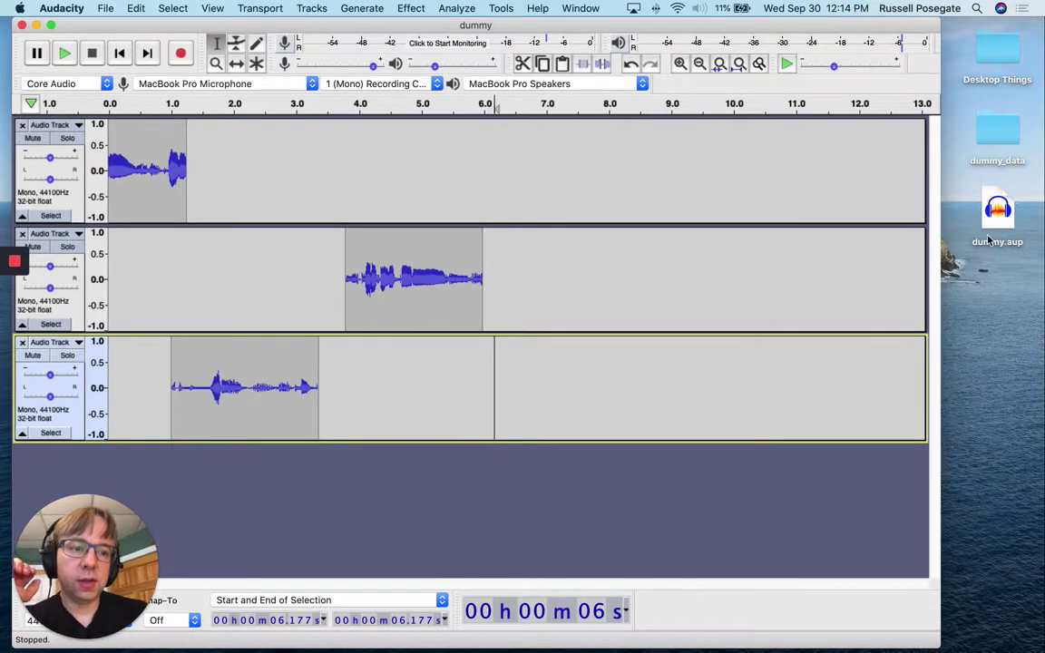
double_click(995, 143)
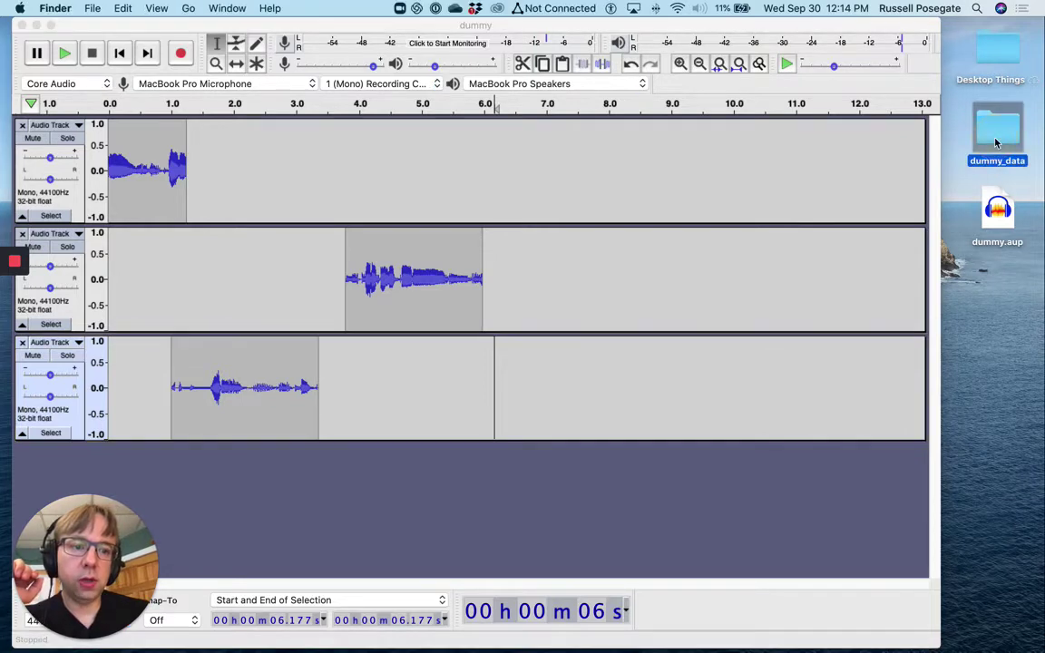
double_click(409, 164)
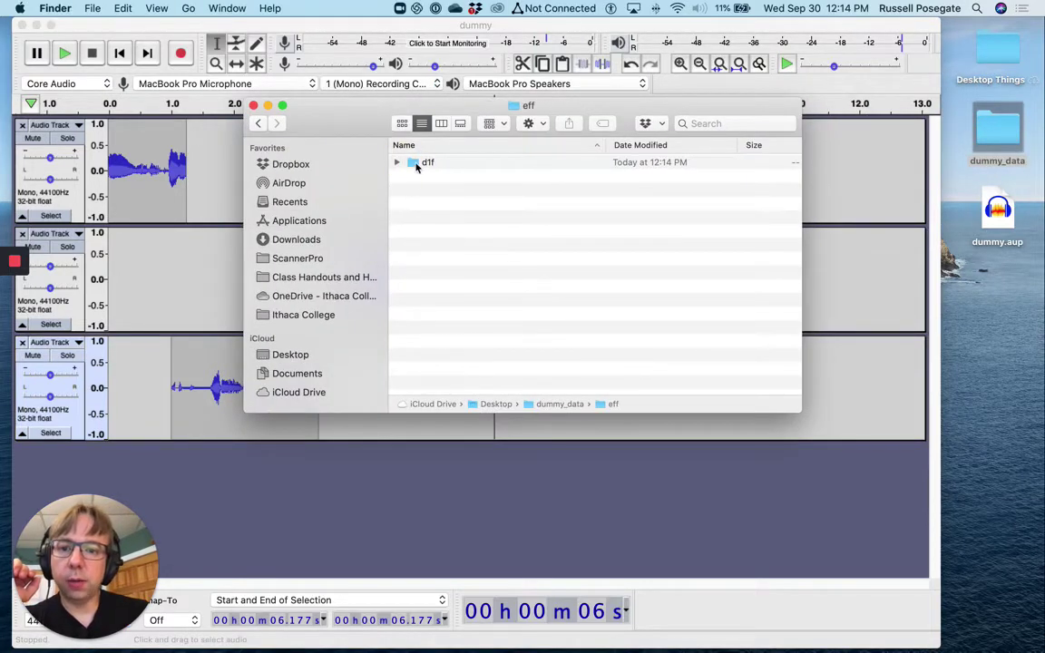
double_click(414, 164)
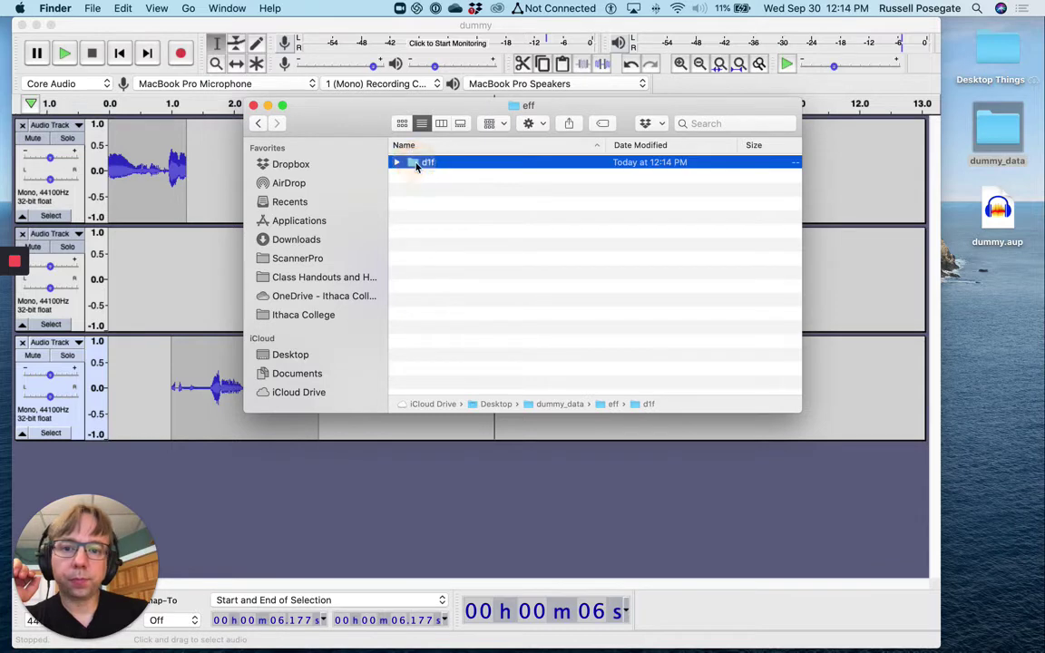
click(254, 105)
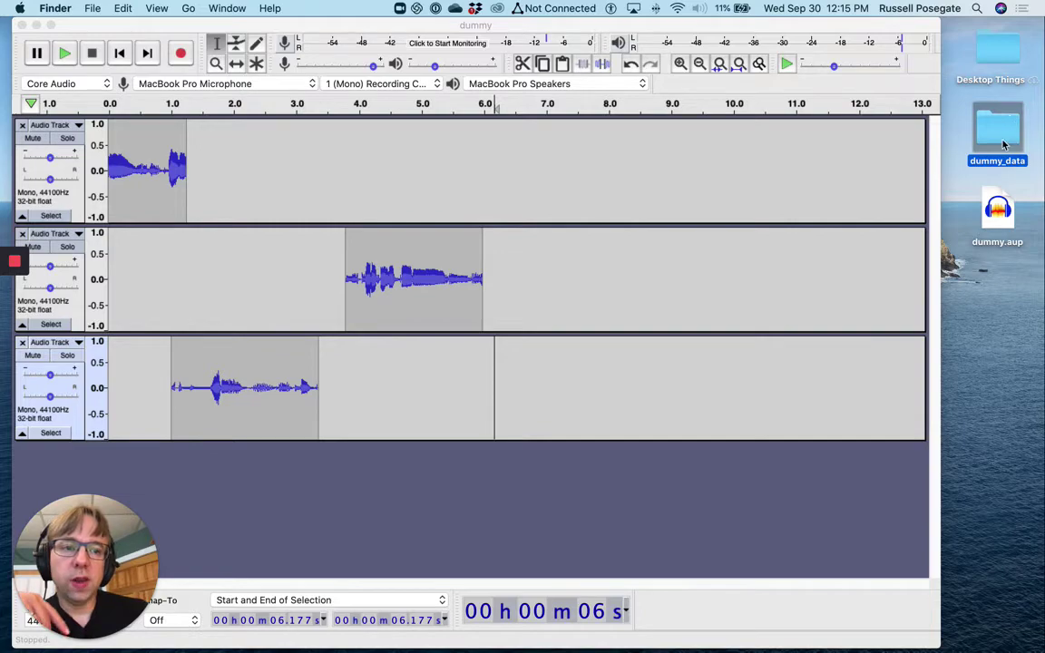
Move the dummy_data folder from the desktop into the Desktop Things folder and close the dummy project
drag(1004, 144, 856, 138)
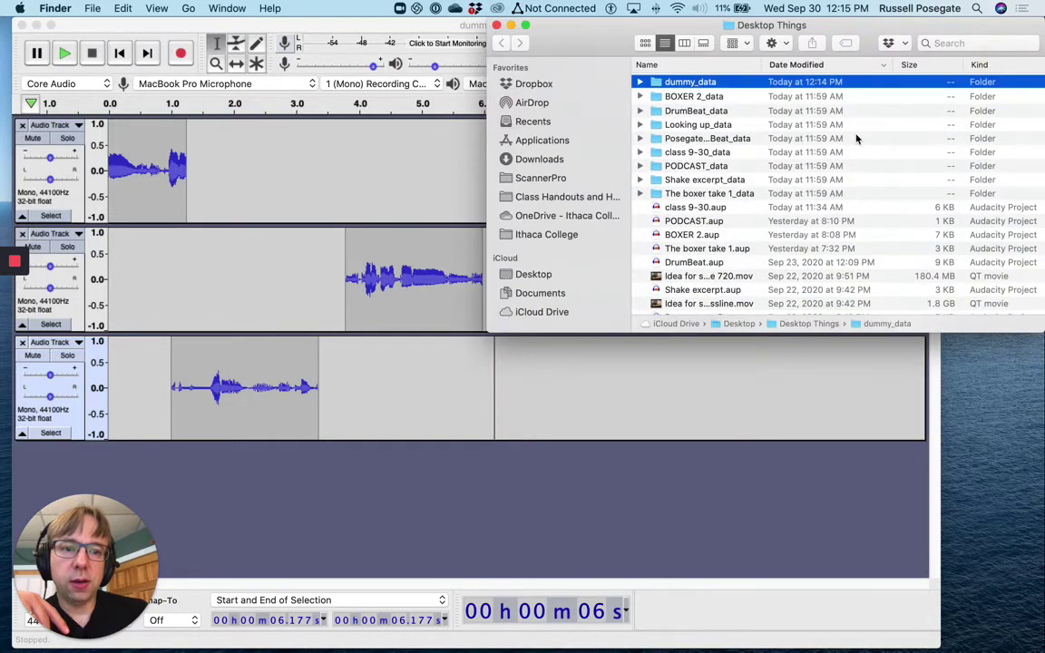
click(20, 25)
click(55, 8)
click(214, 153)
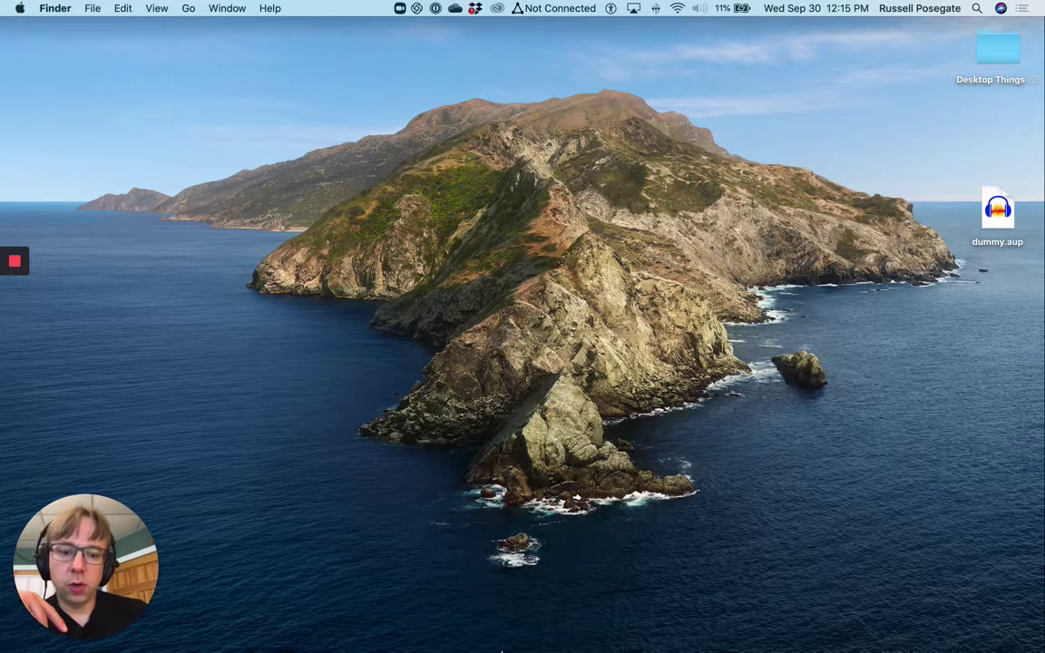
Switch to Audacity and try to open dummy.aup from the Desktop without its data folder beside it
mouse_move(413, 649)
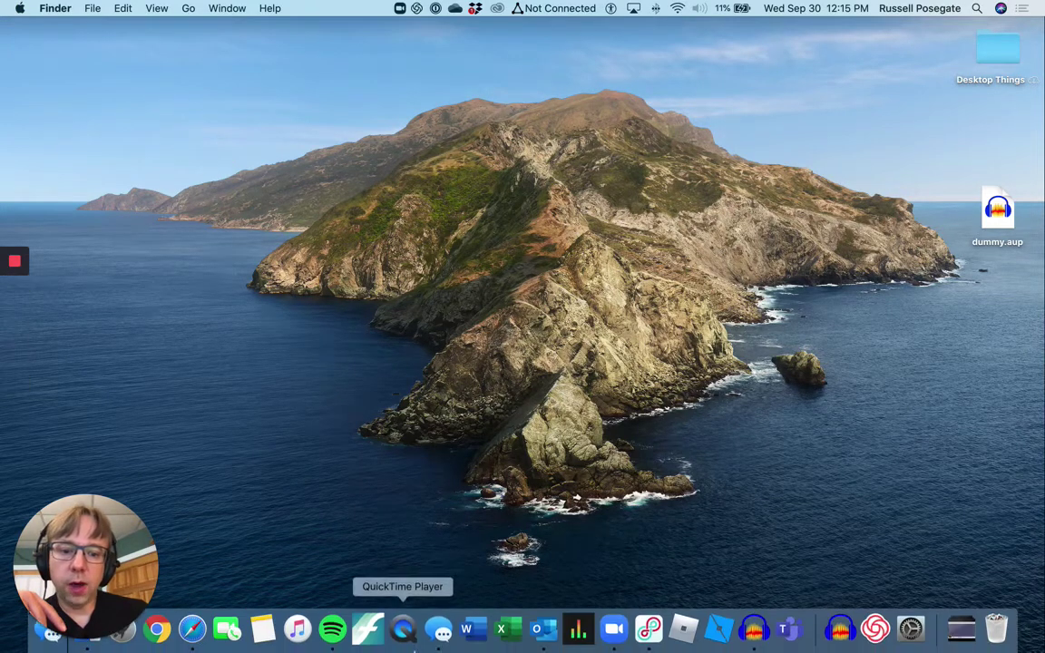
click(753, 628)
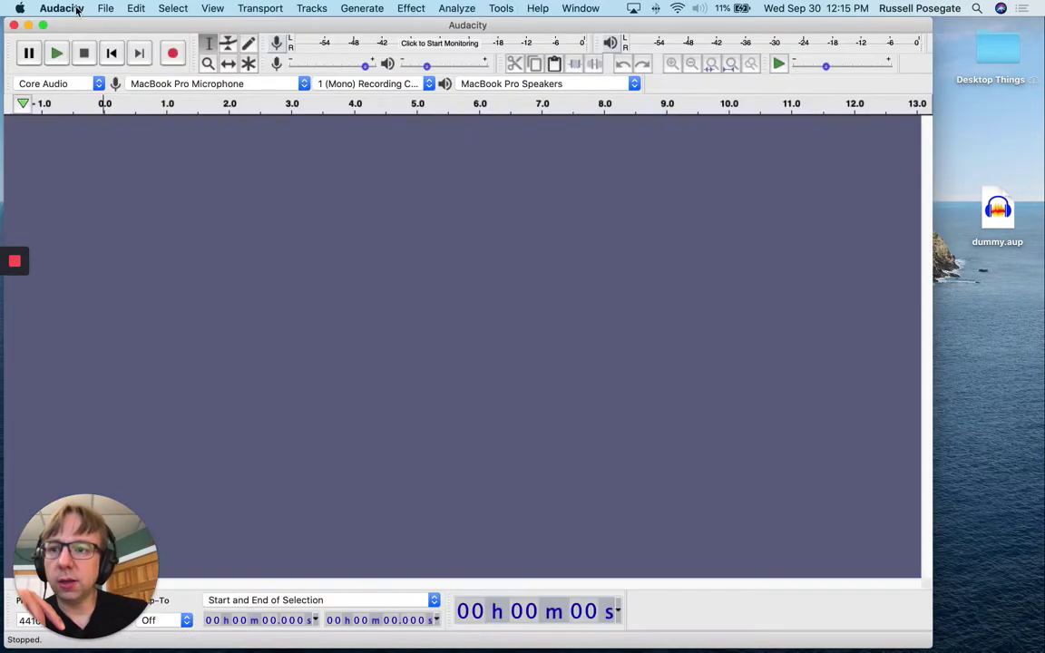
click(62, 9)
mouse_move(105, 9)
mouse_move(136, 53)
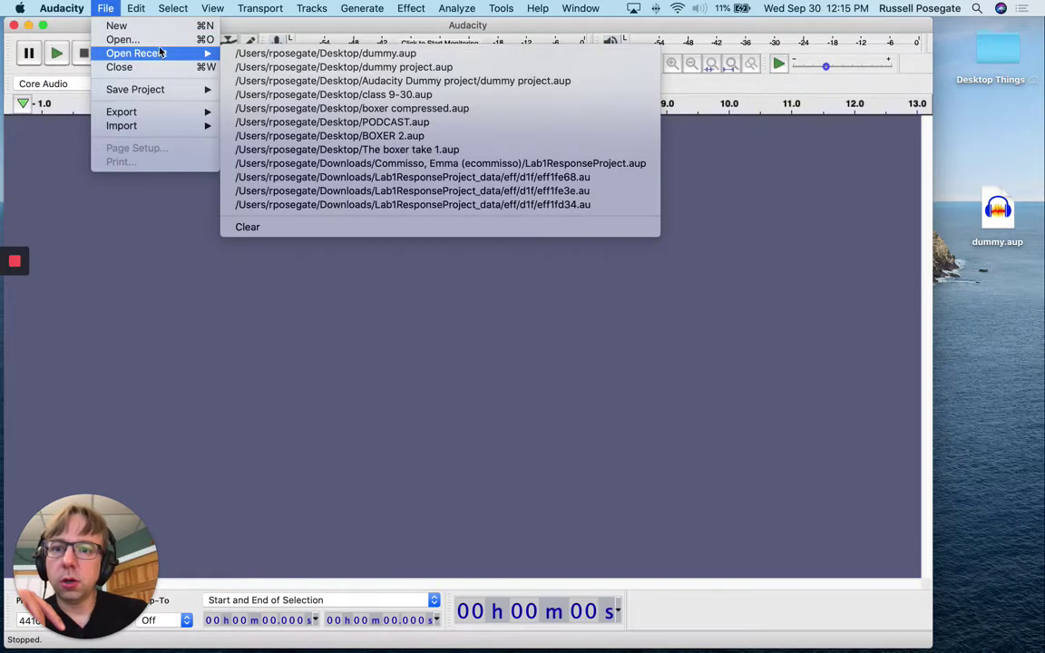
click(203, 43)
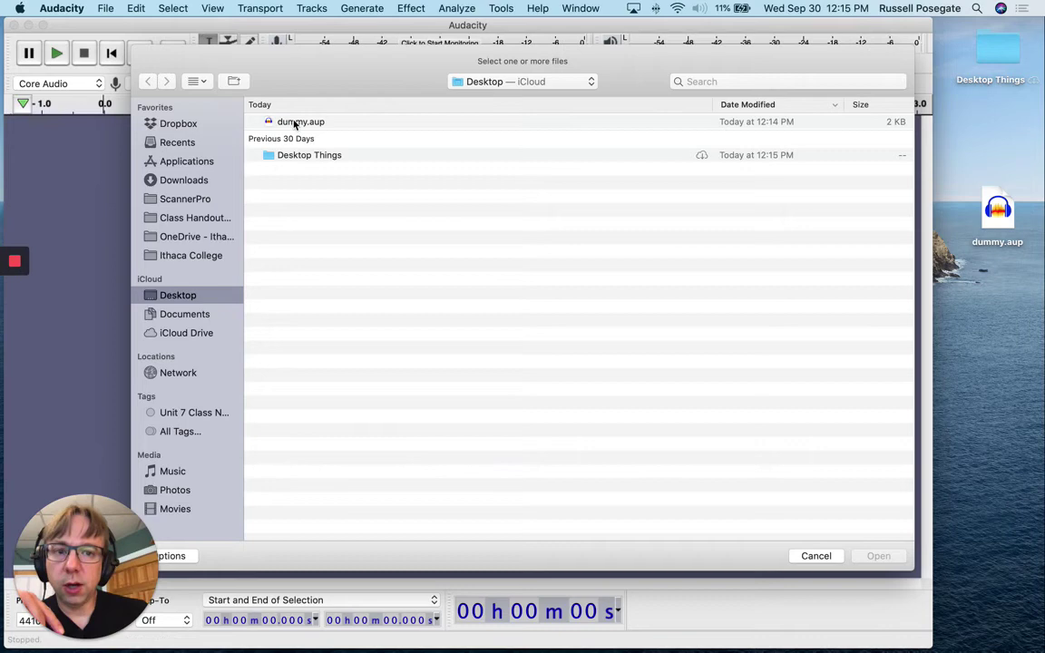
double_click(288, 123)
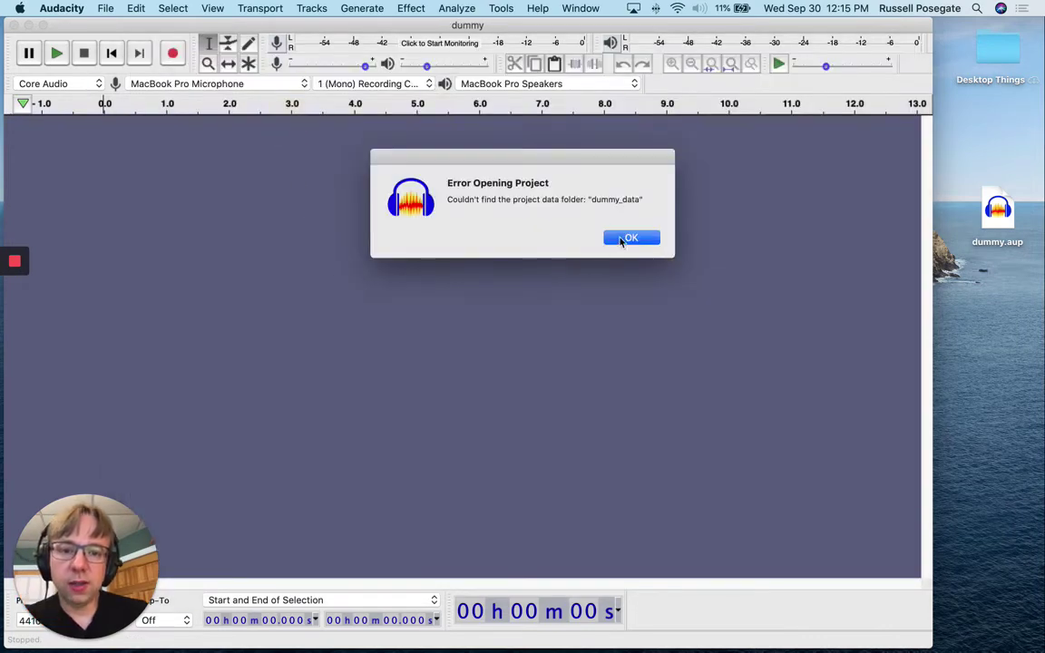
click(621, 240)
click(581, 362)
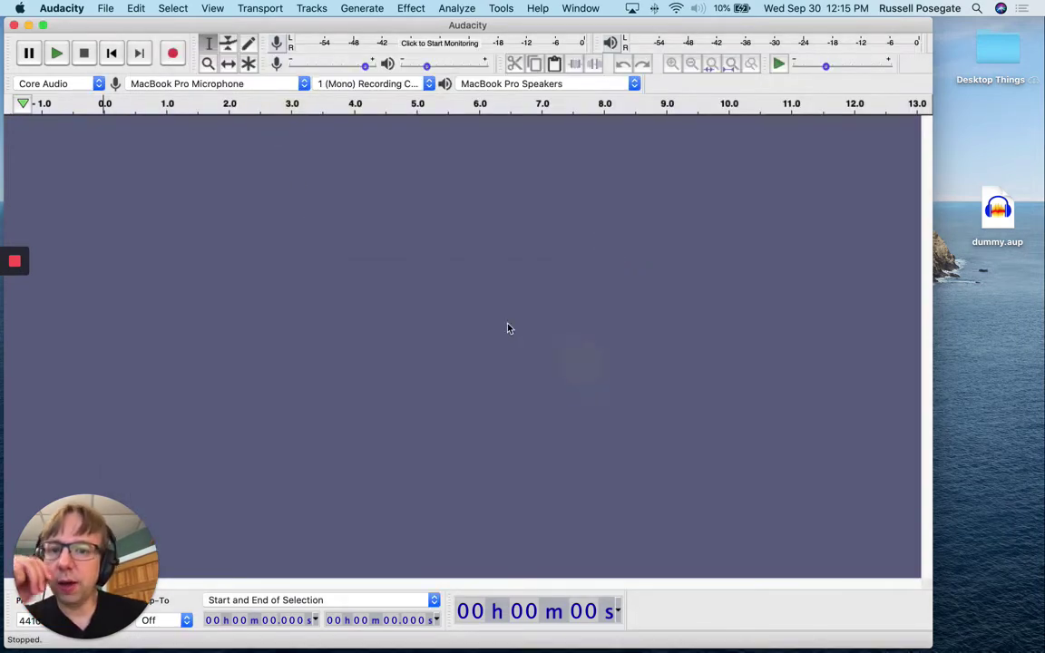
Move the dummy_data folder out of Desktop Things back onto the desktop and close the folder window
click(970, 64)
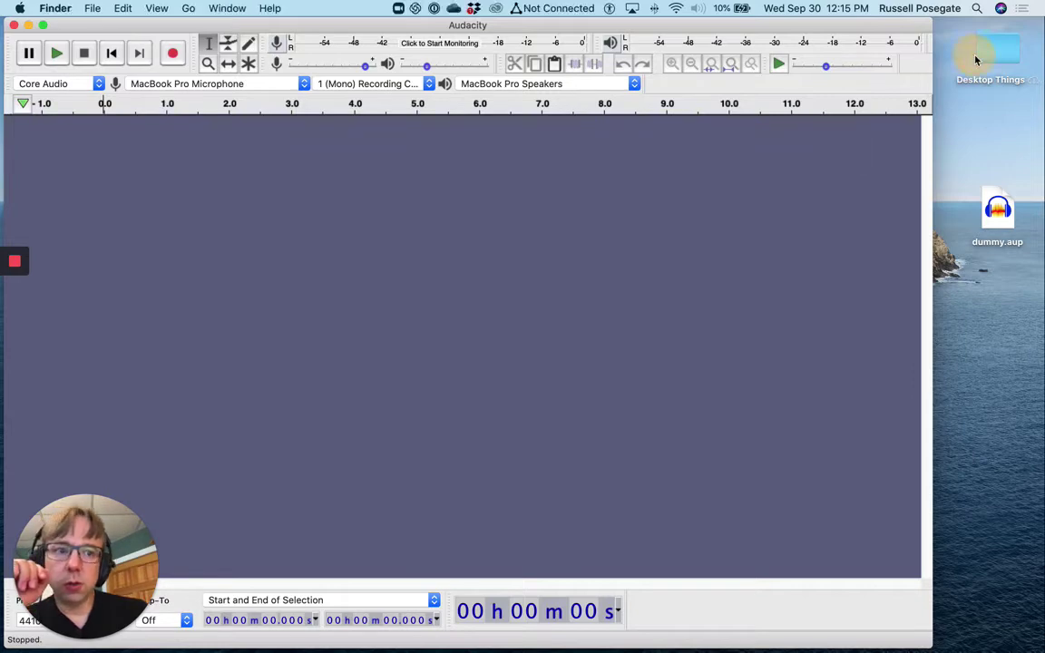
double_click(987, 50)
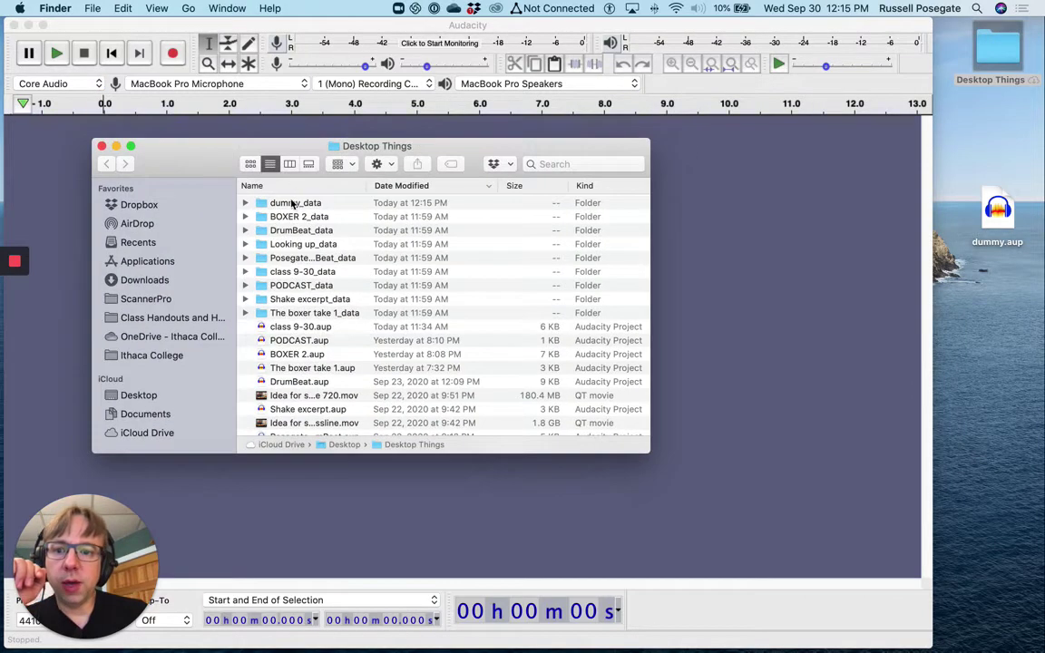
drag(293, 204, 998, 122)
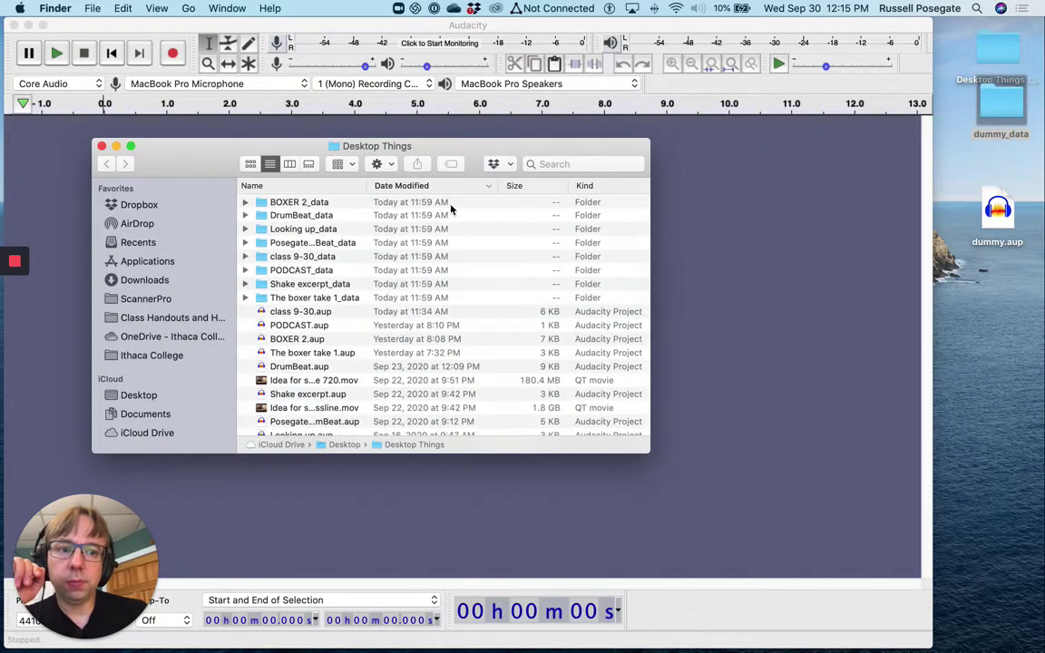
click(102, 145)
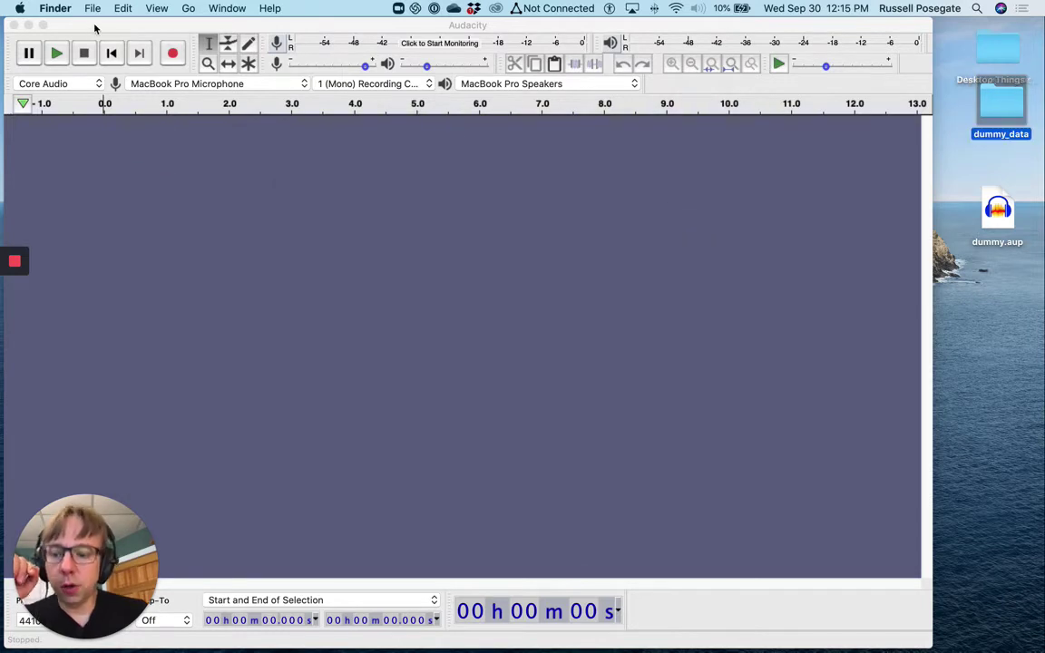
Reopen dummy.aup from the Desktop in Audacity, continuing without deleting the orphan block files
key(super+o)
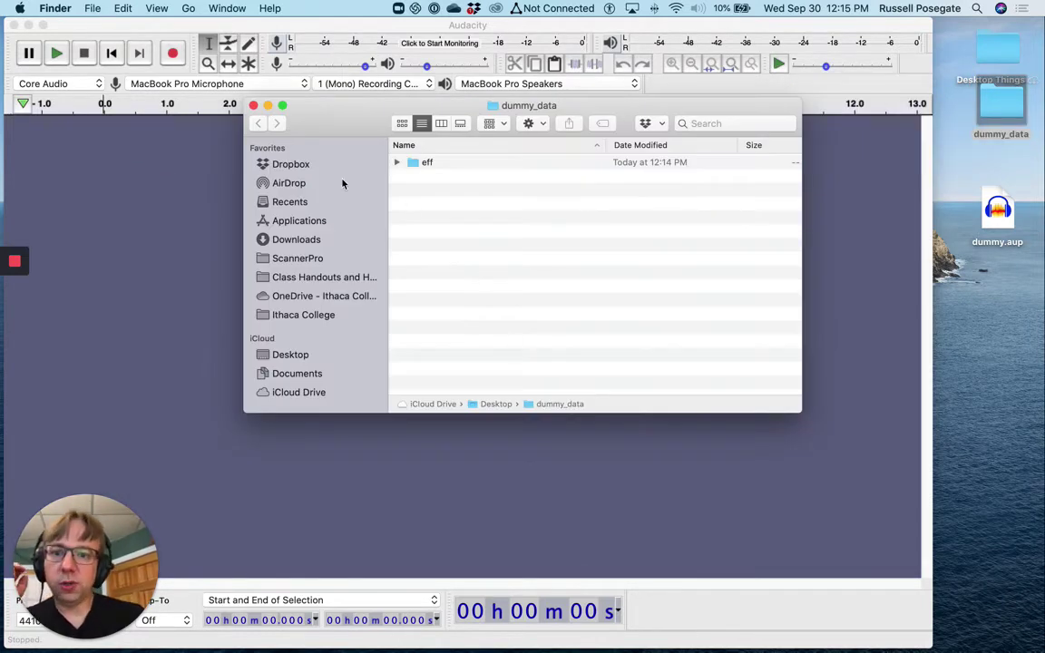
click(253, 105)
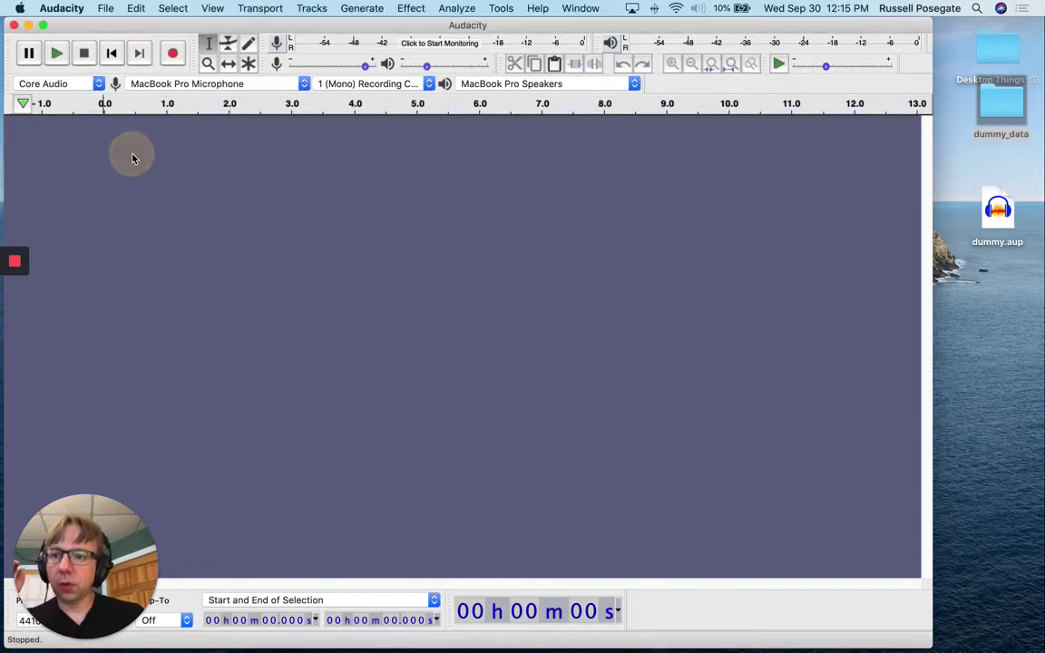
key(super+o)
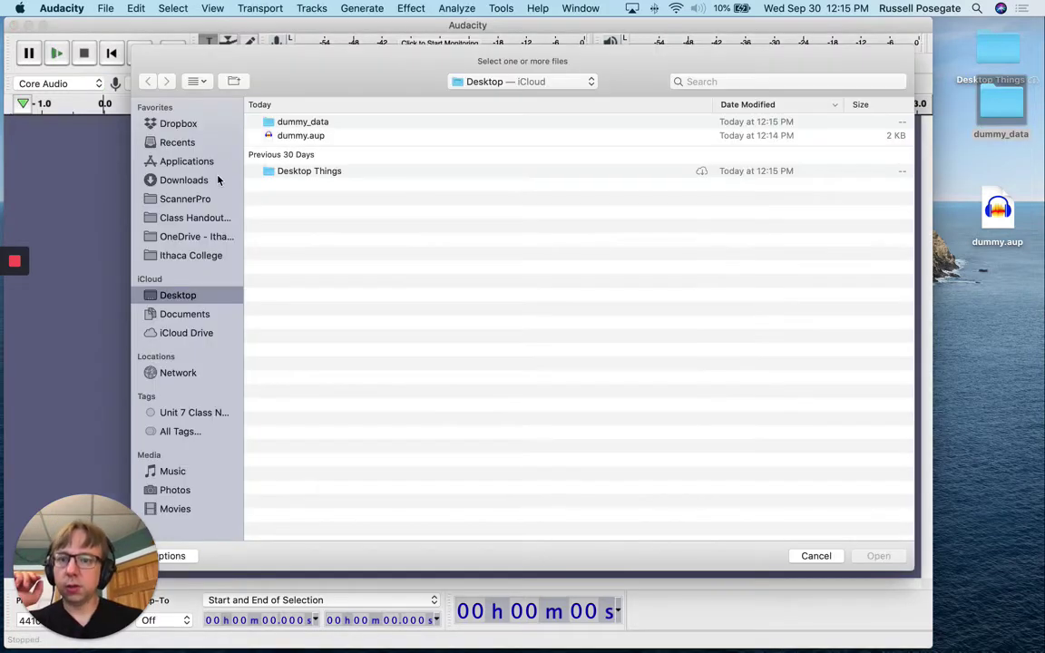
double_click(289, 136)
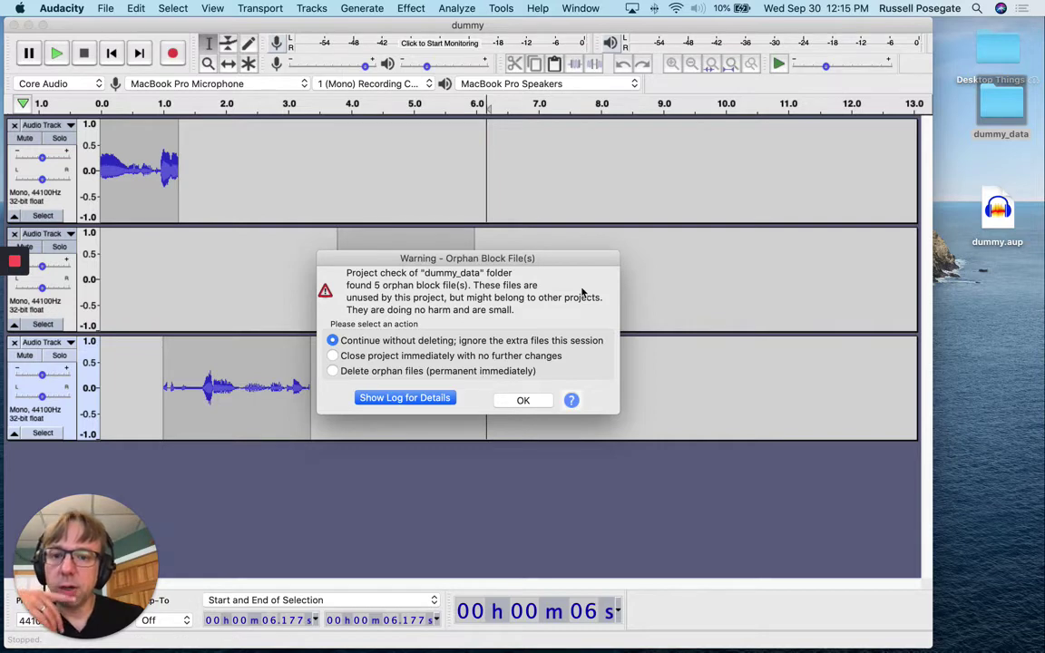
click(508, 400)
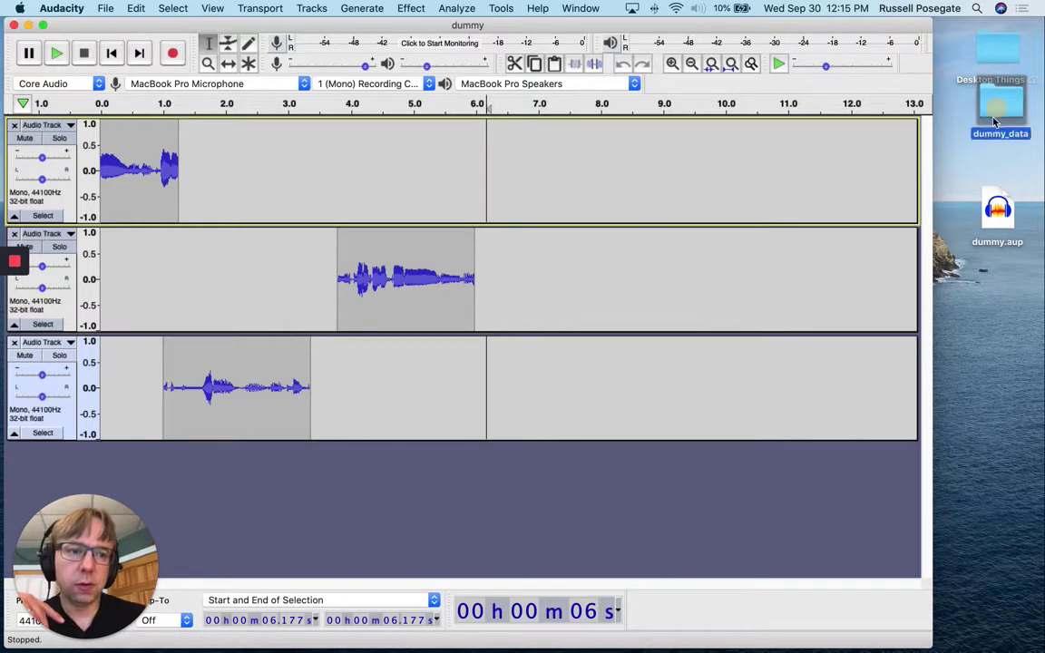
Reposition the dummy_data folder on the desktop between Desktop Things and dummy.aup
drag(999, 115, 991, 136)
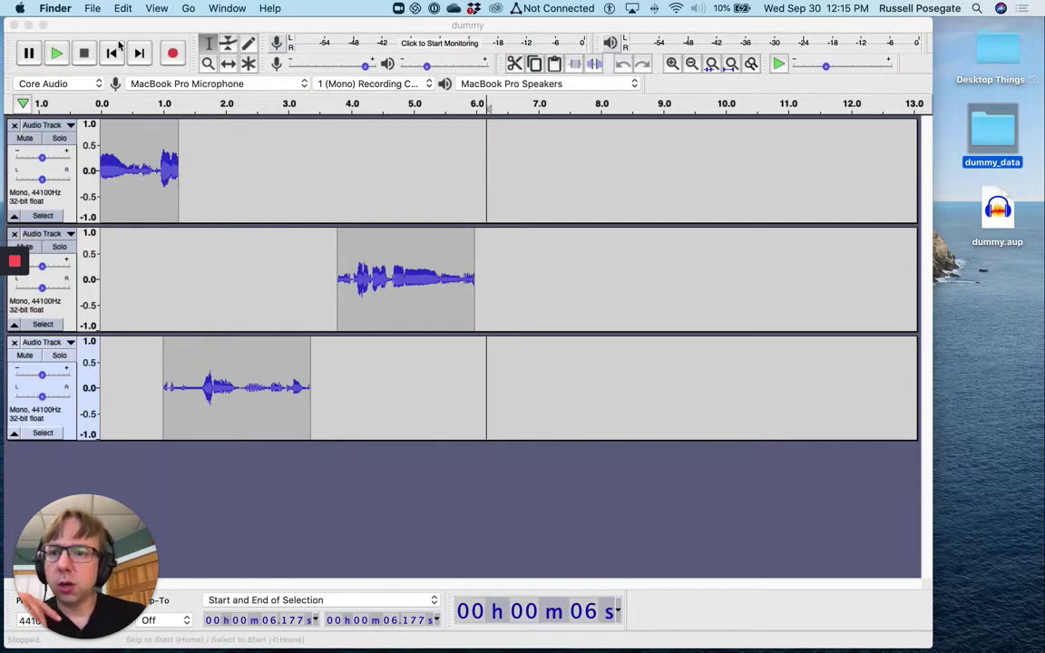
Bring the Audacity window forward and close the dummy project
mouse_move(122, 24)
mouse_down()
mouse_move(216, 24)
mouse_move(143, 24)
mouse_up()
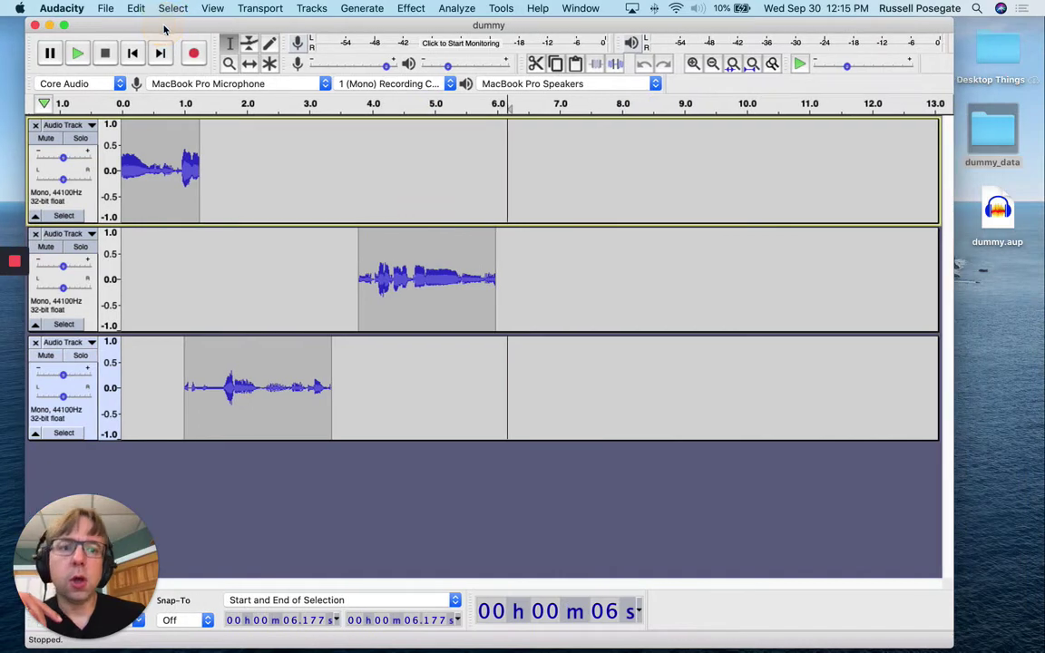
click(35, 24)
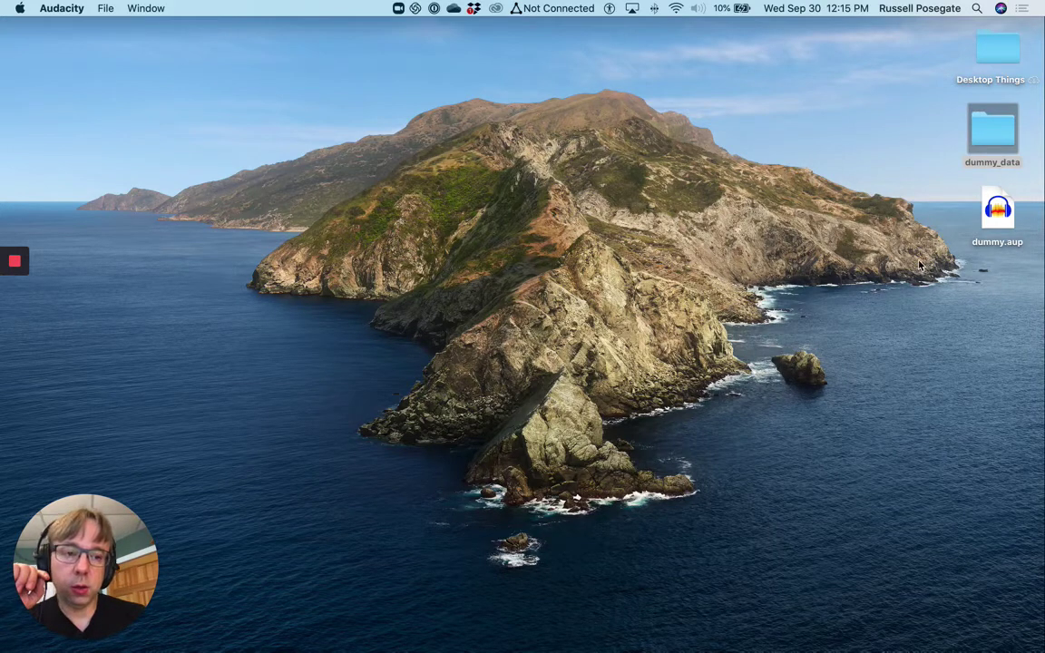
drag(919, 265, 1034, 119)
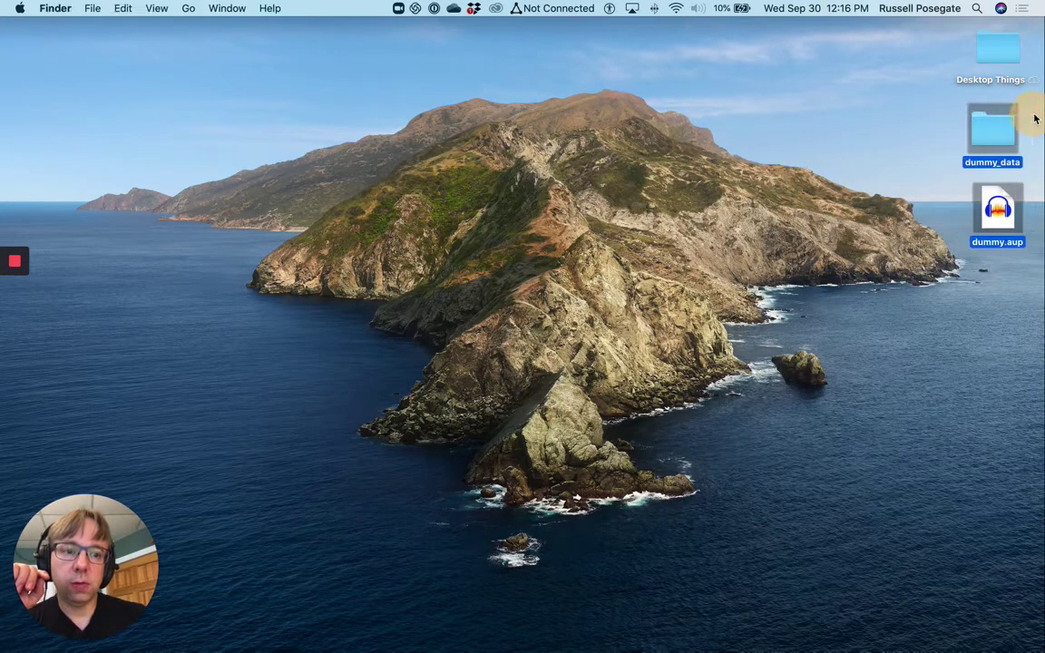
right_click(983, 137)
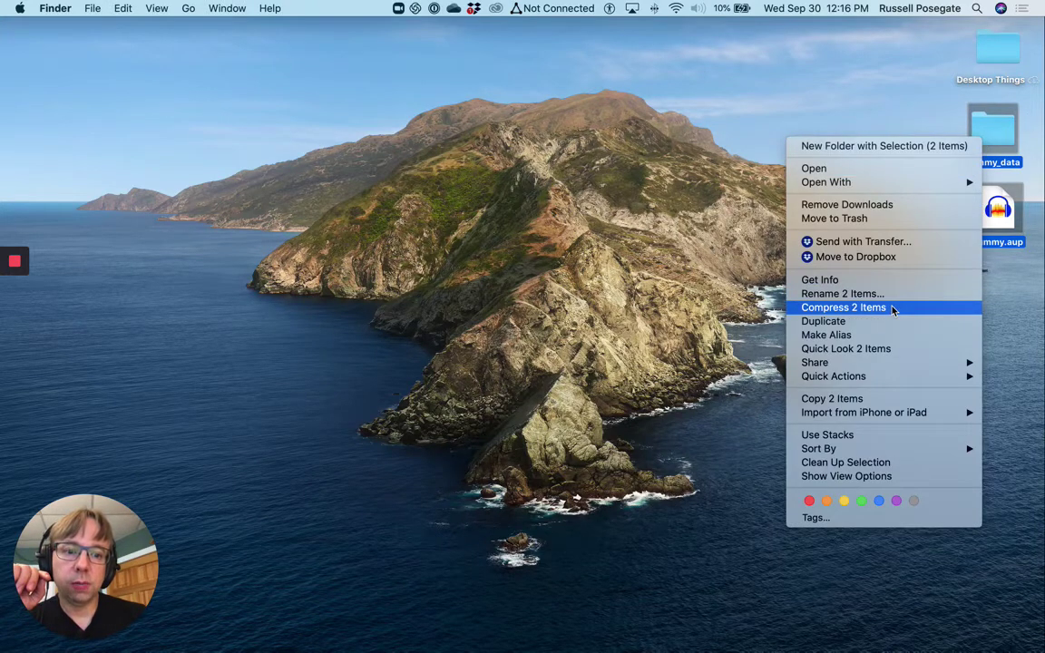
click(863, 128)
drag(898, 95, 1023, 250)
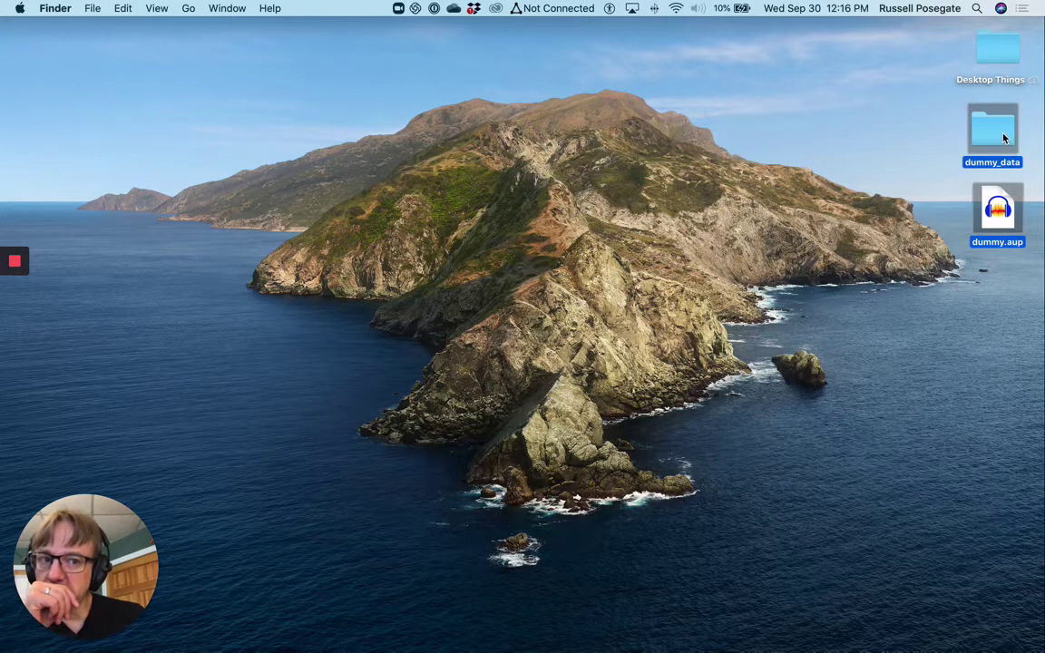
right_click(1004, 138)
click(741, 305)
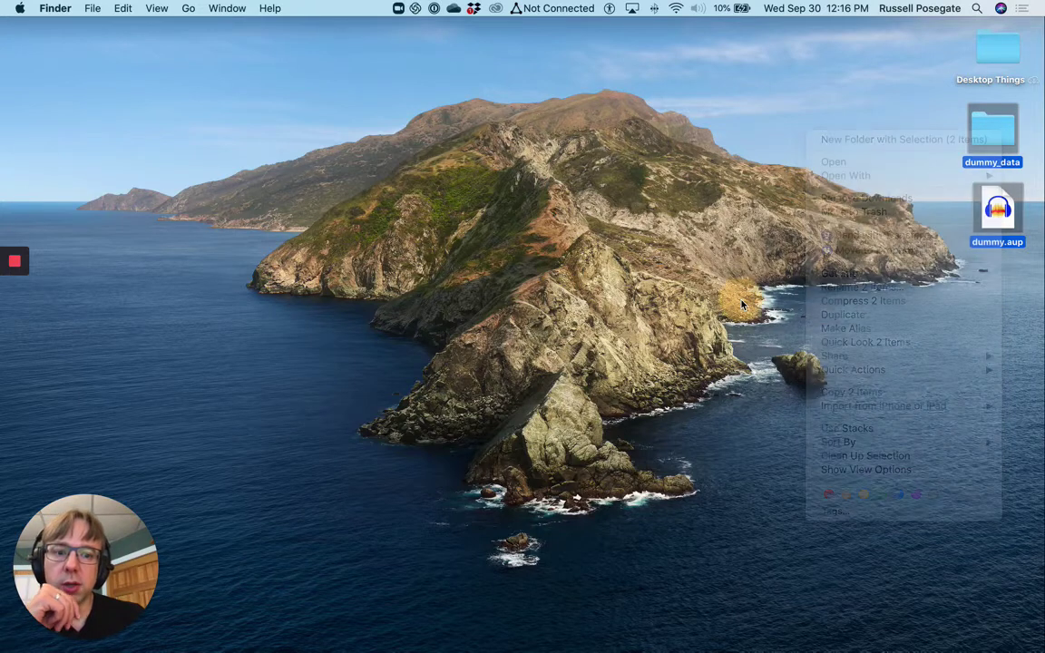
Show the Desktop folder in a Finder window and compress dummy_data and dummy.aup together into one zip archive
key(super+f)
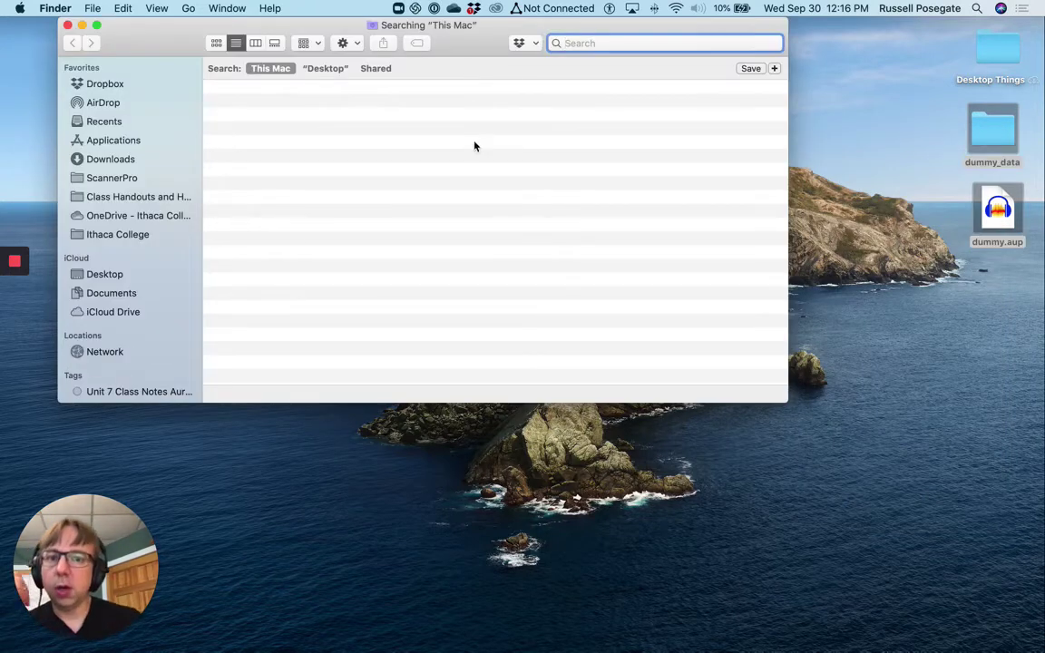
click(104, 274)
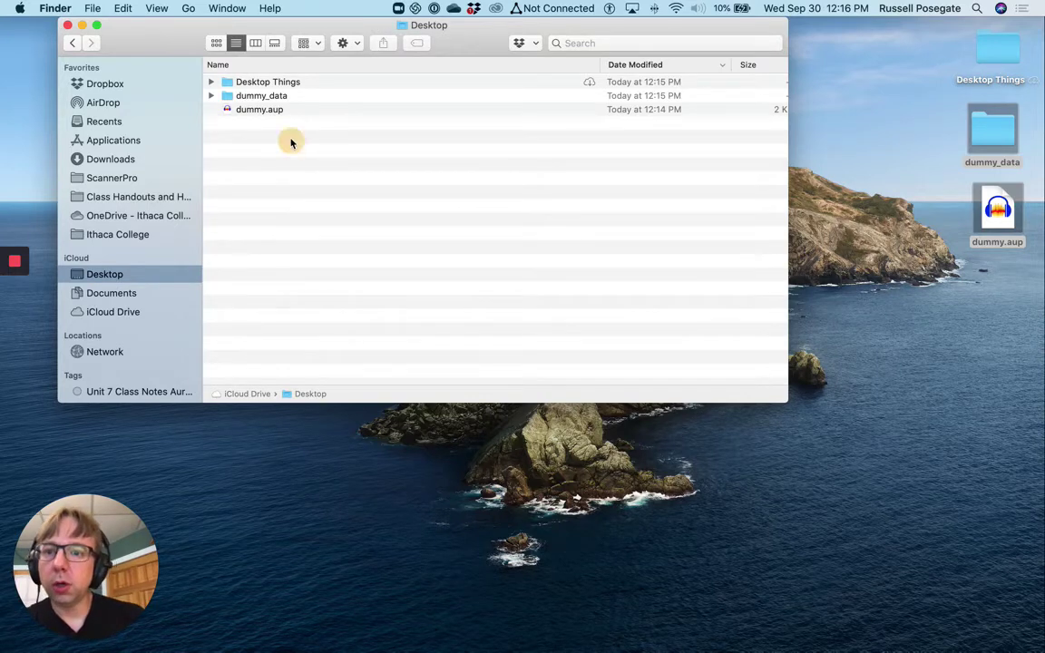
click(269, 109)
shift+click(263, 94)
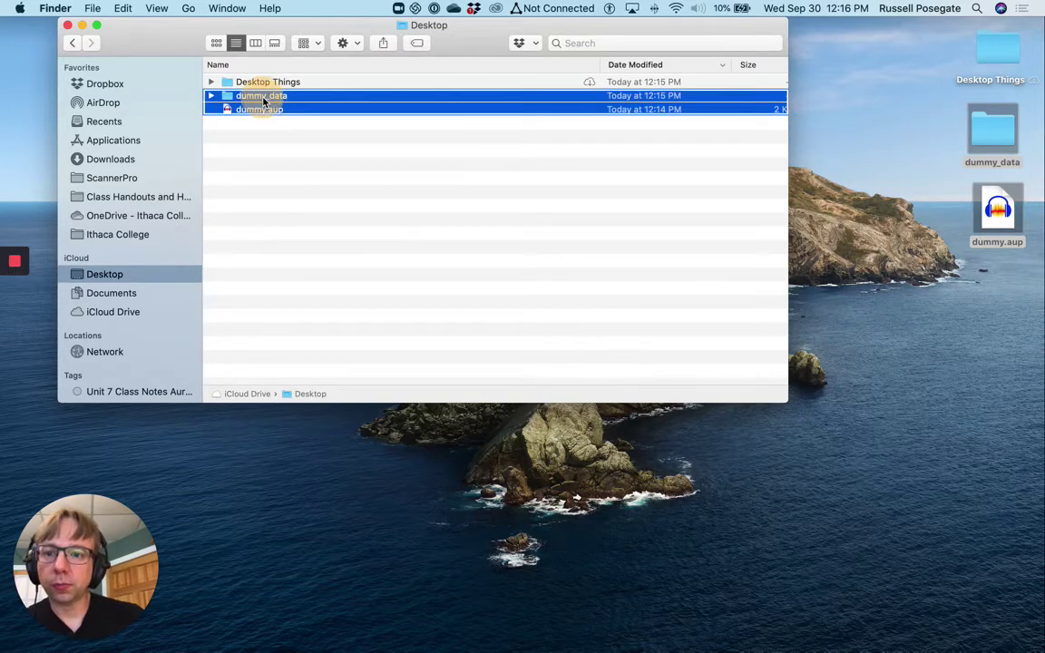
right_click(263, 96)
click(299, 265)
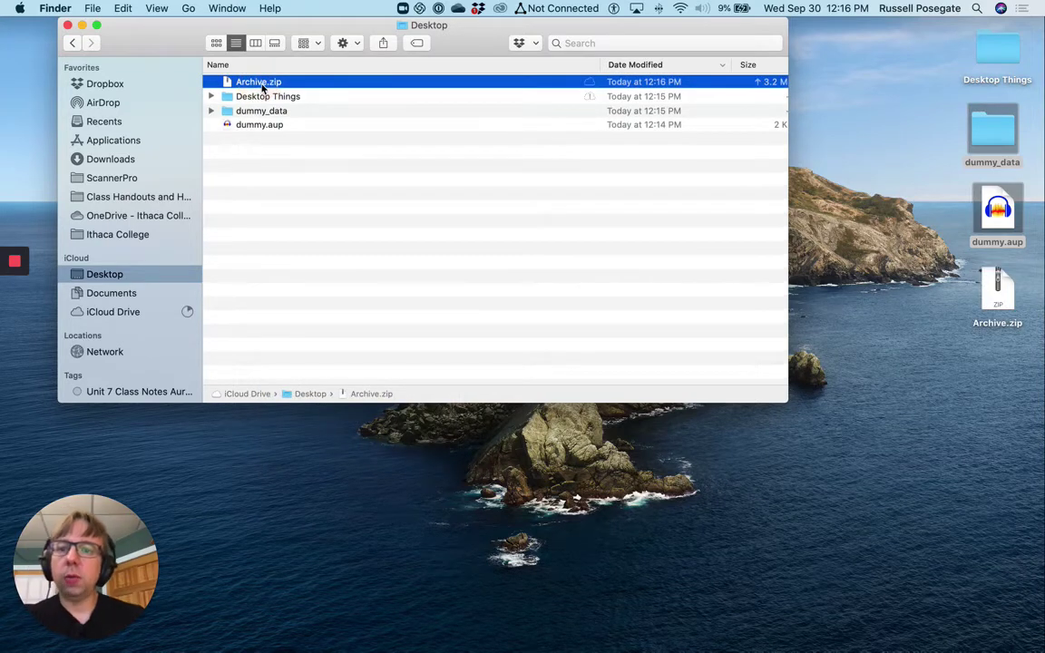
Rename the new archive on the Desktop as dummy.zip
click(261, 83)
text(dummy)
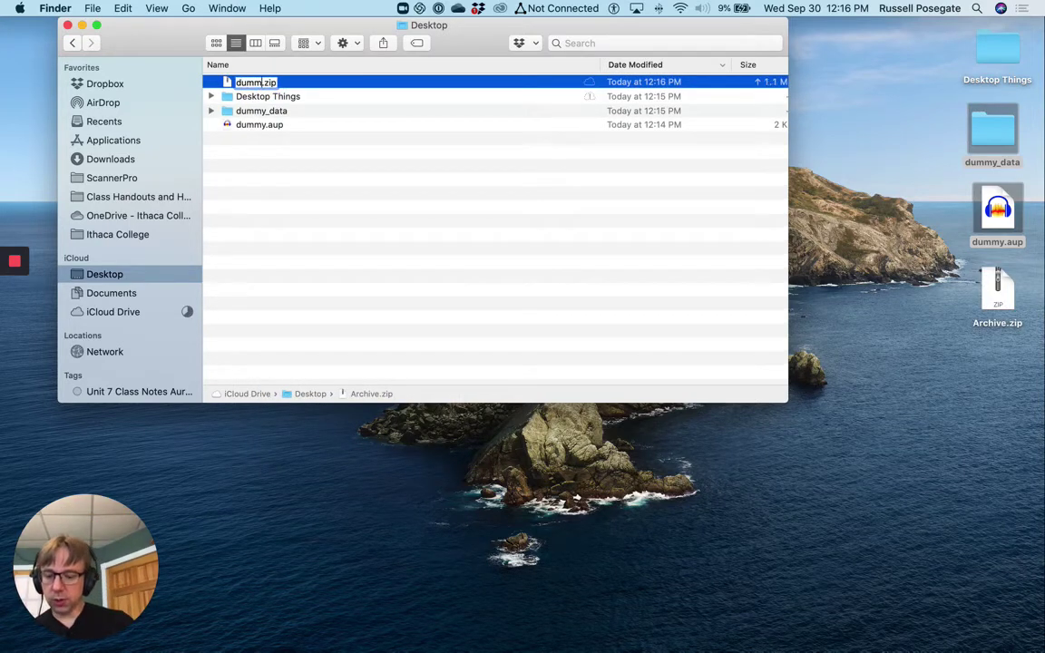
key(Return)
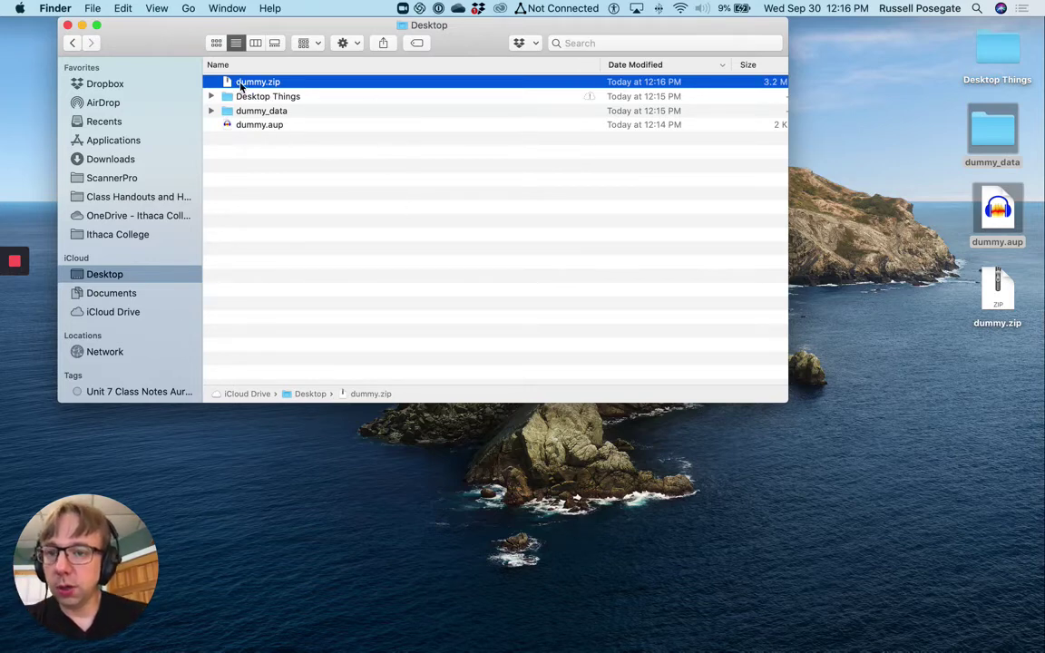
drag(236, 86, 258, 81)
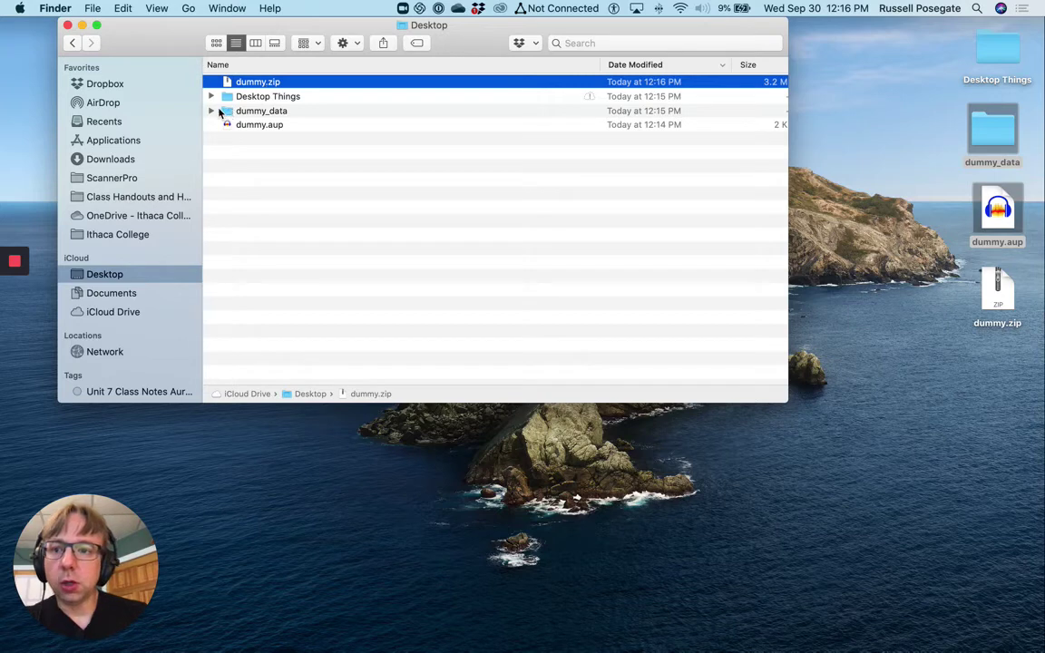
right_click(247, 81)
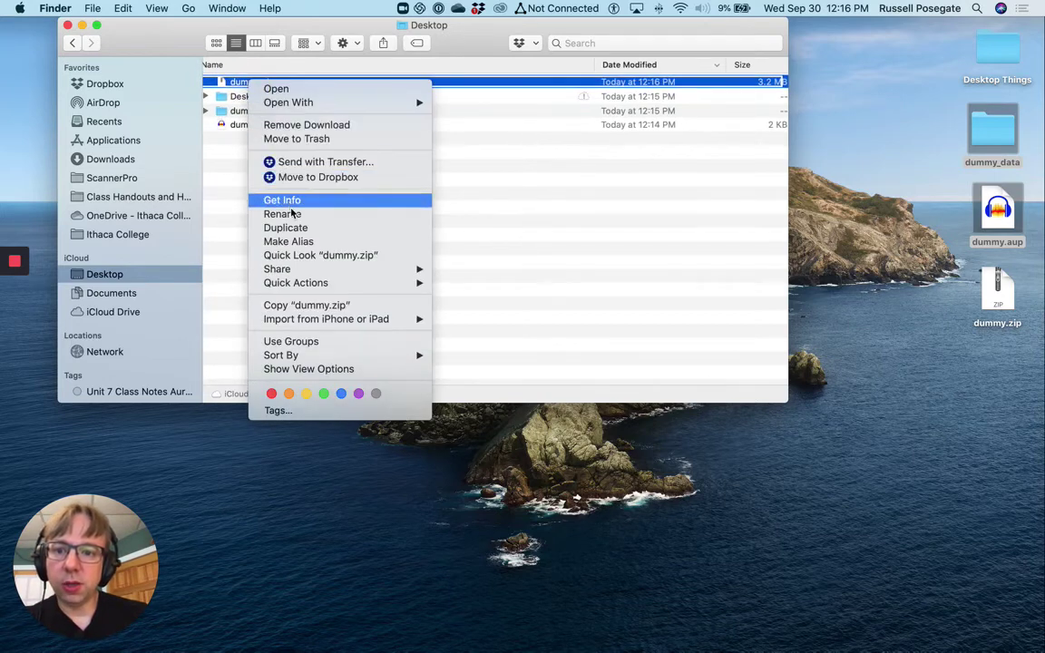
click(234, 368)
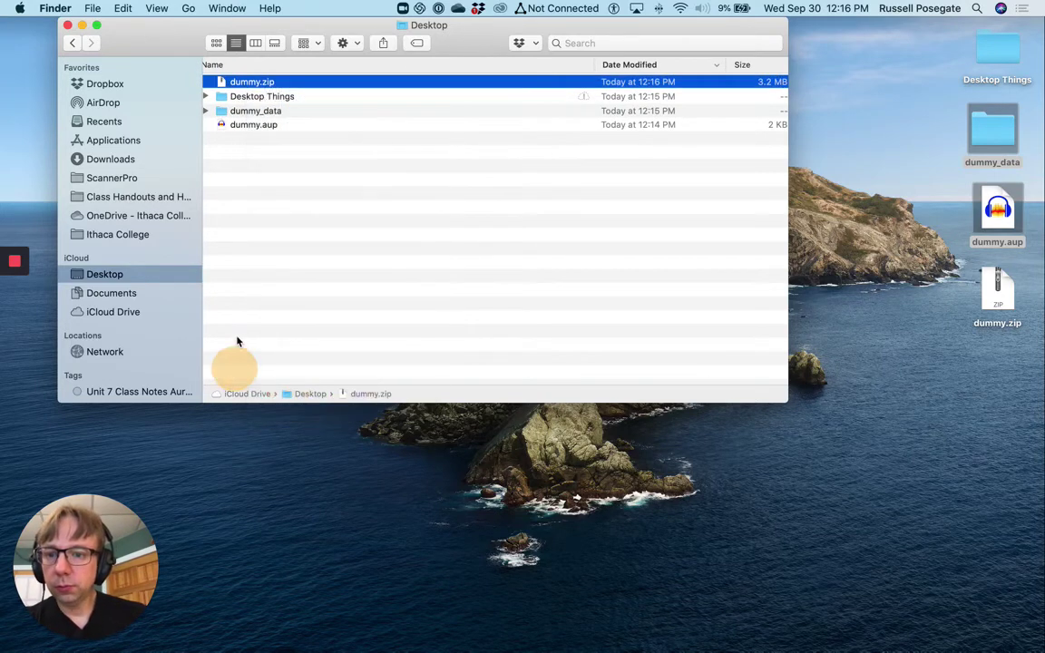
Create a new folder on the Desktop, keeping its default name, and move dummy.zip into it
right_click(266, 172)
click(288, 180)
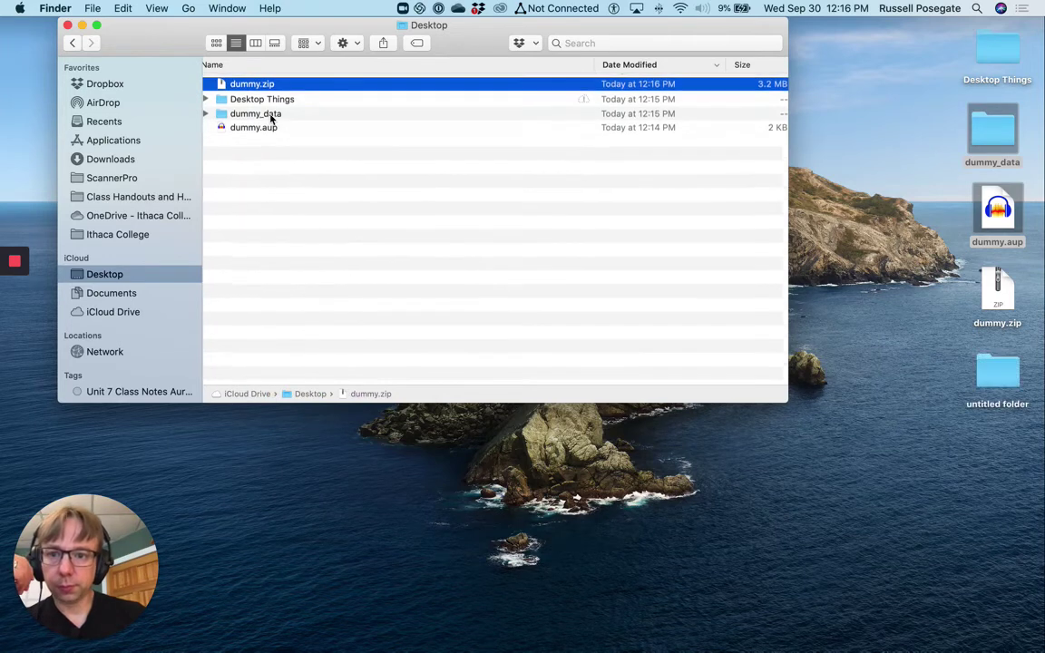
click(228, 85)
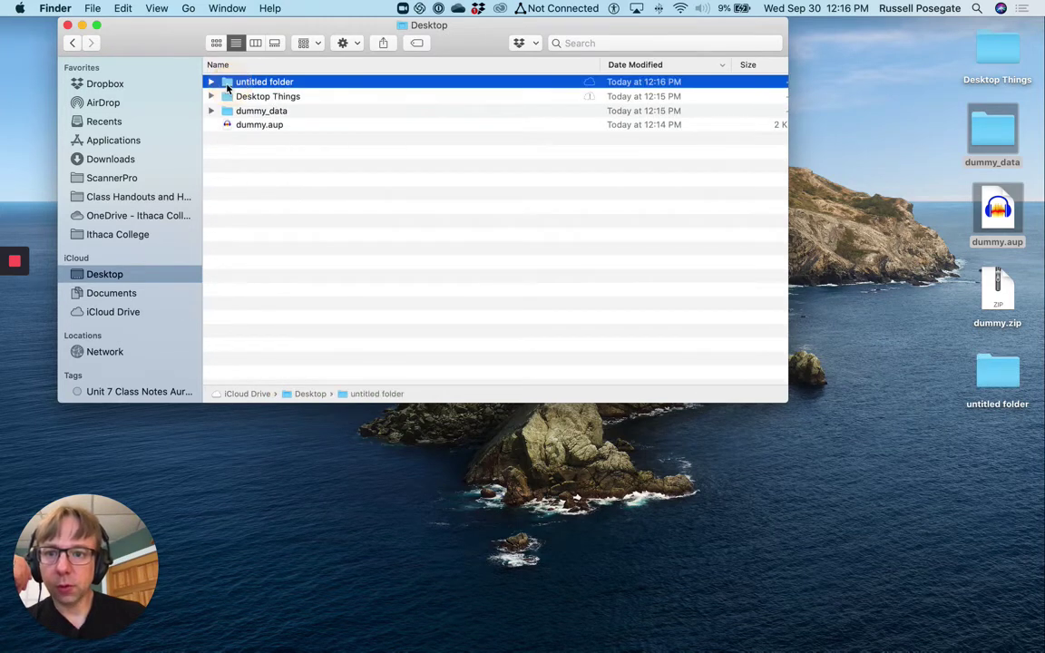
Open the untitled folder, extract dummy.zip there and expand the extracted dummy folder to show its contents
click(210, 82)
double_click(222, 82)
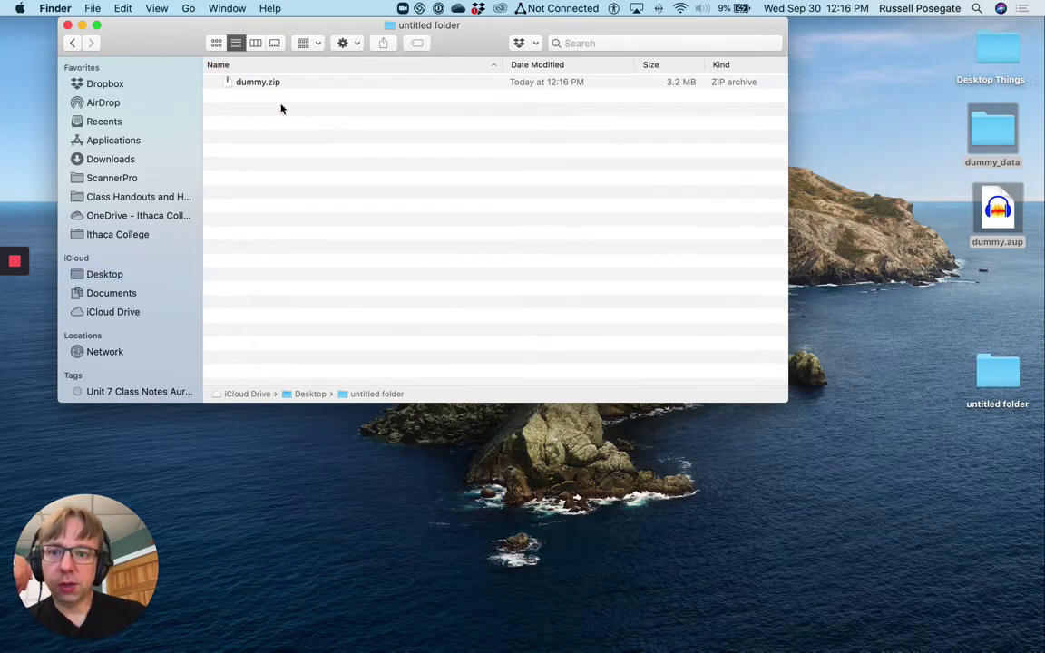
drag(779, 403, 760, 441)
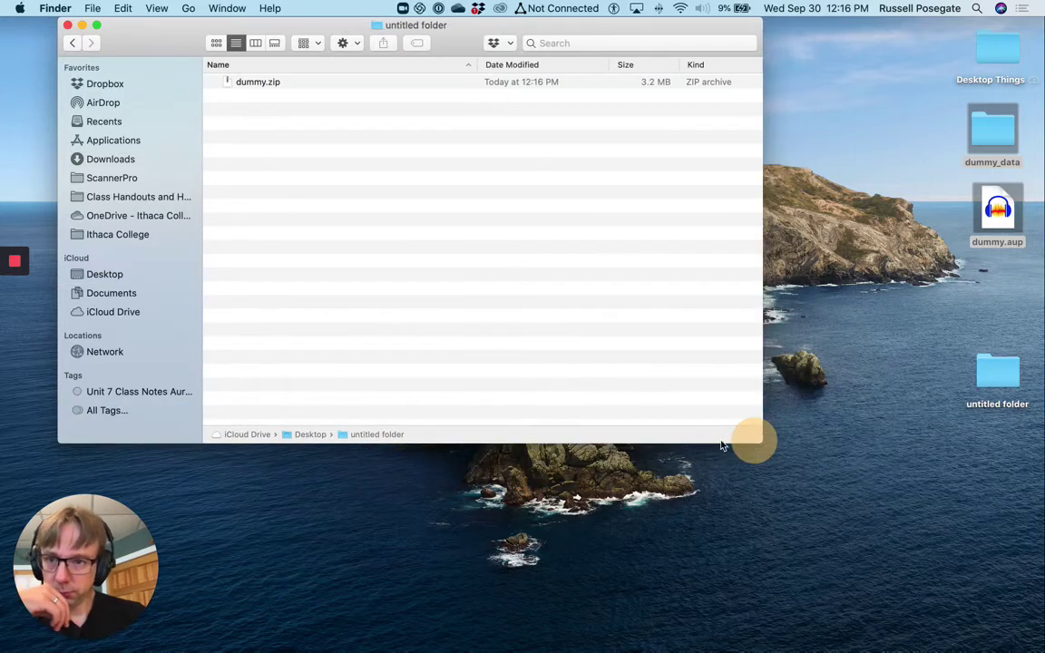
double_click(245, 84)
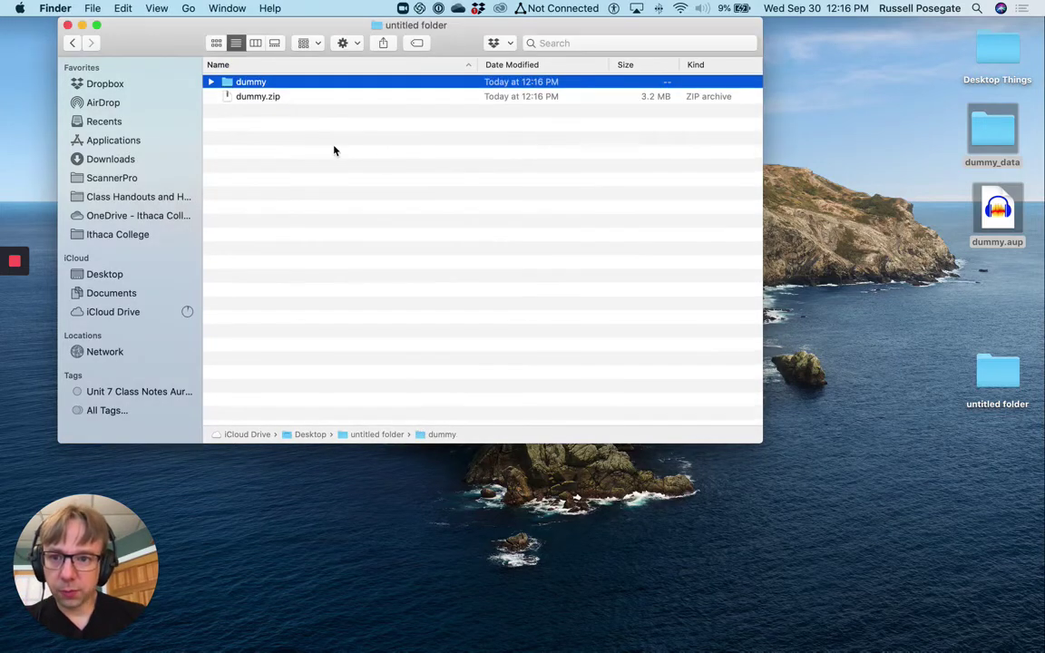
click(210, 82)
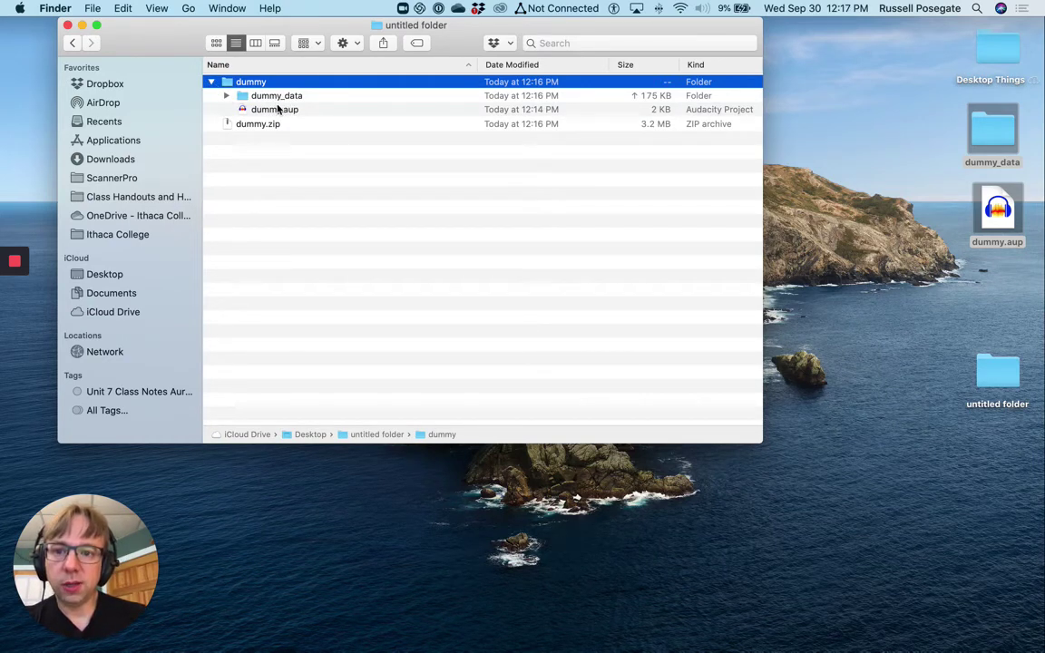
Move dummy.zip from the untitled folder to the Trash
click(256, 127)
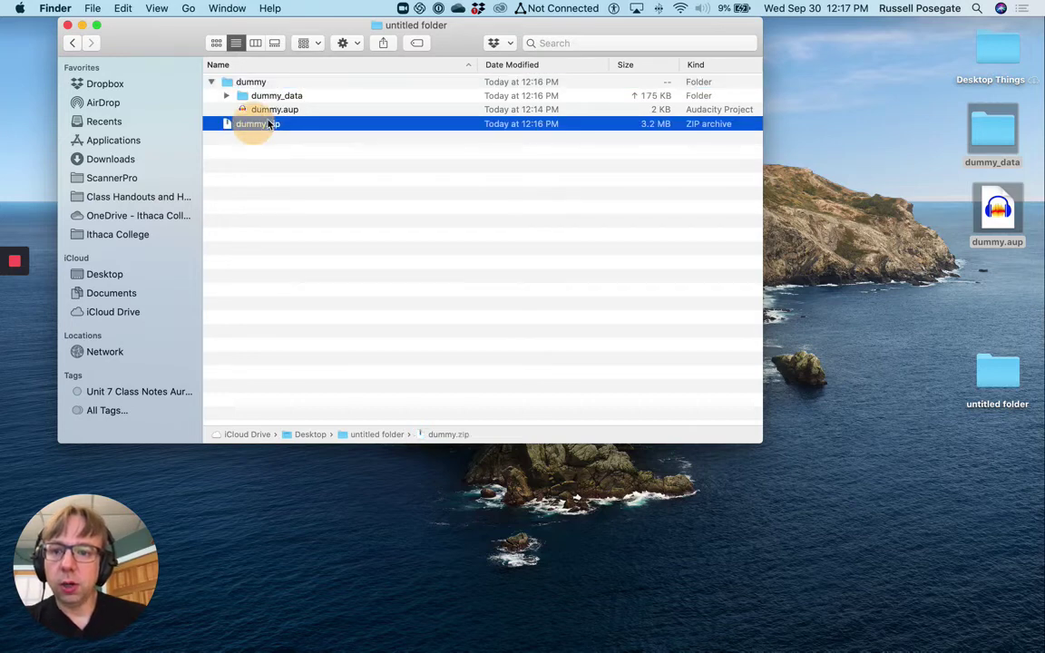
right_click(267, 122)
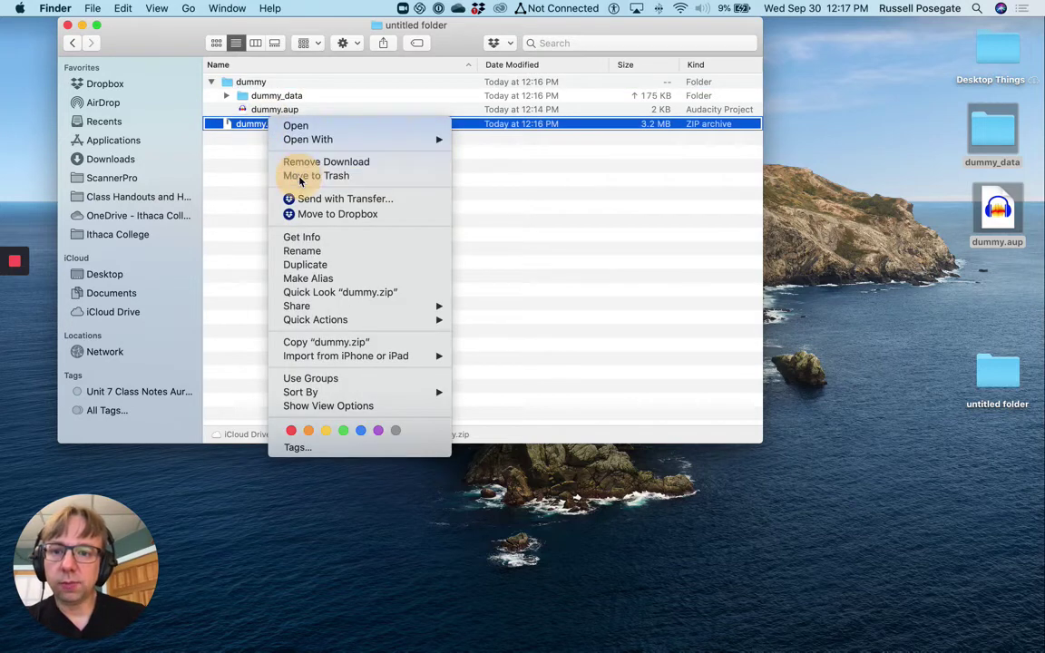
click(299, 176)
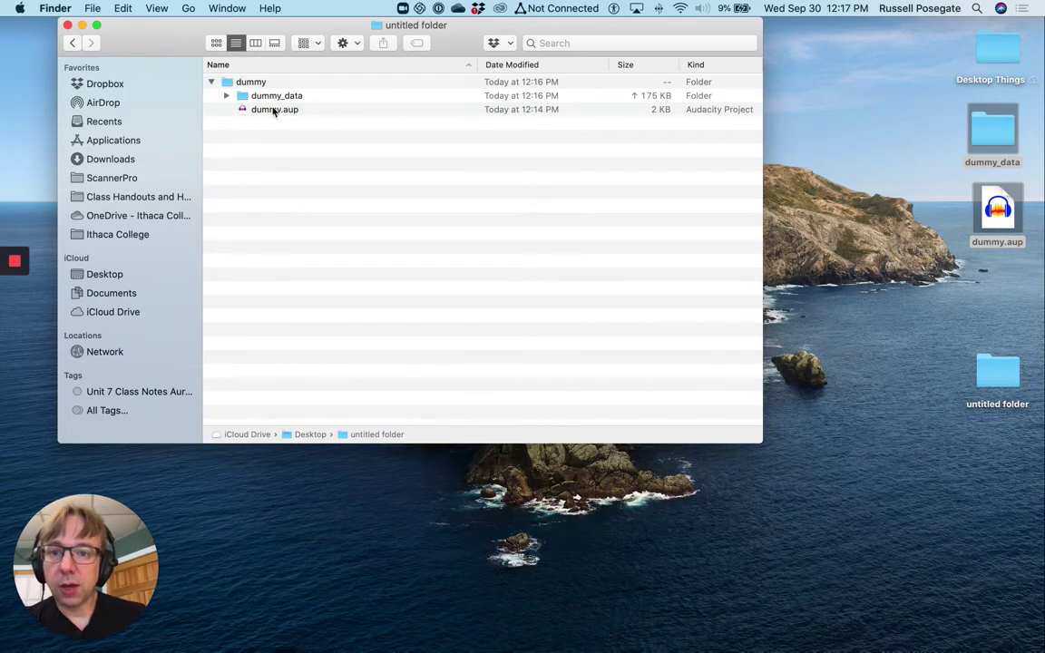
Compress dummy_data and dummy.aup inside the extracted dummy folder into a new zip archive
drag(272, 96, 316, 107)
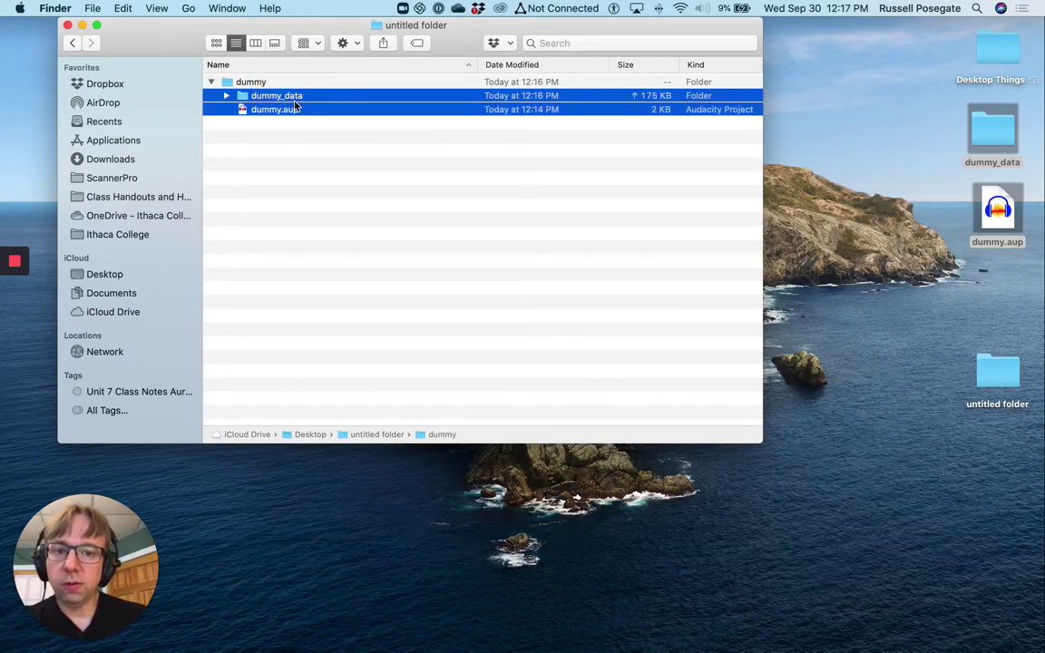
right_click(284, 94)
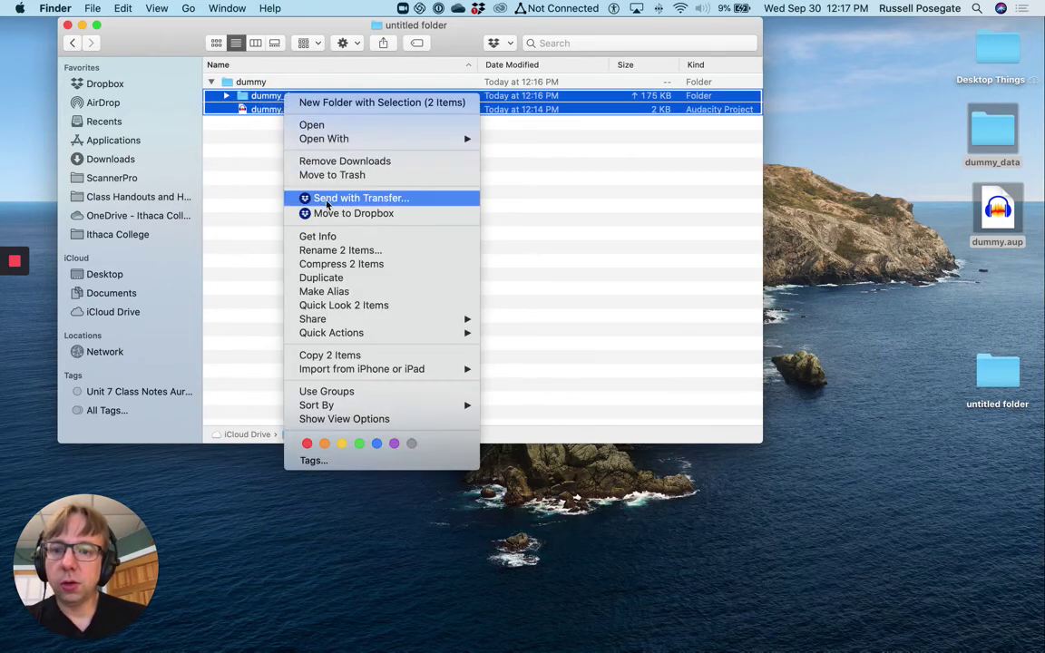
click(340, 264)
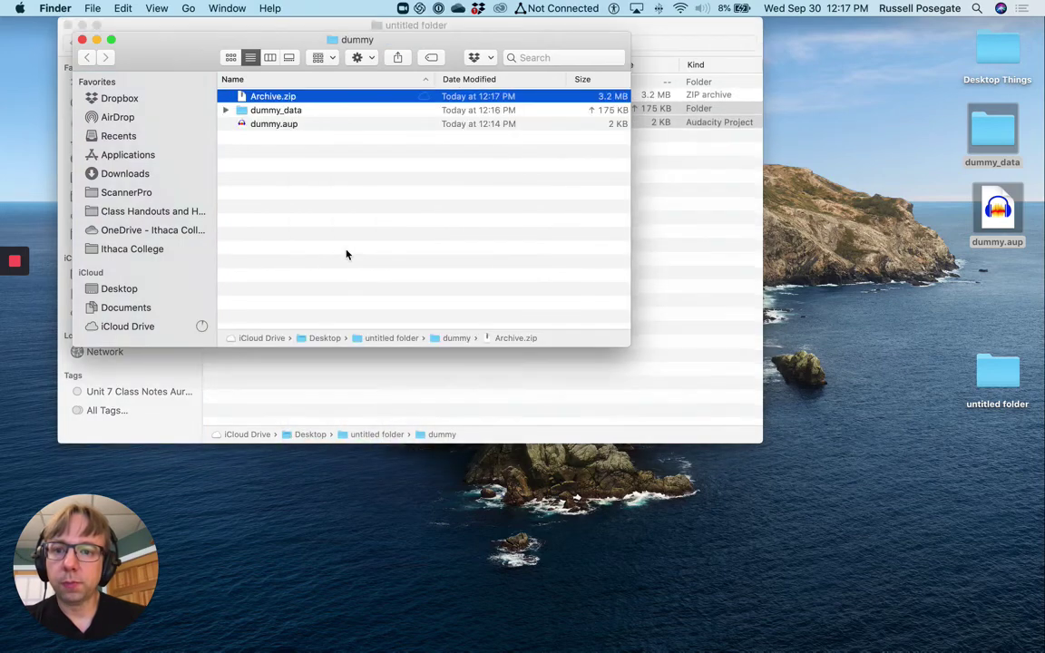
Rename the new archive in the dummy folder as dummy 9-30.zip
click(270, 98)
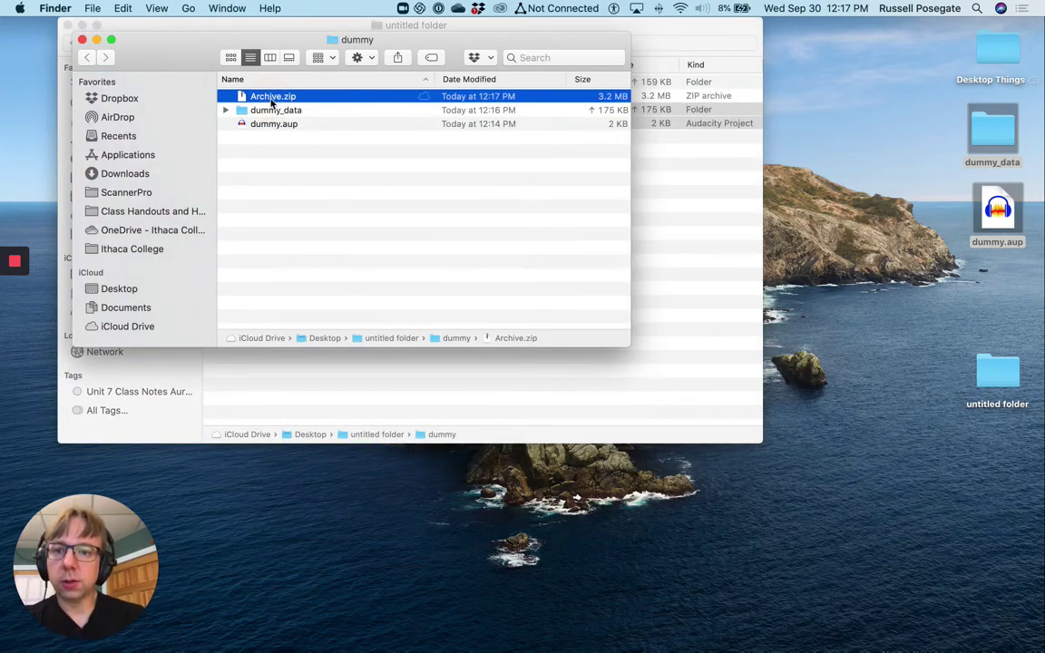
text(dummy 9-)
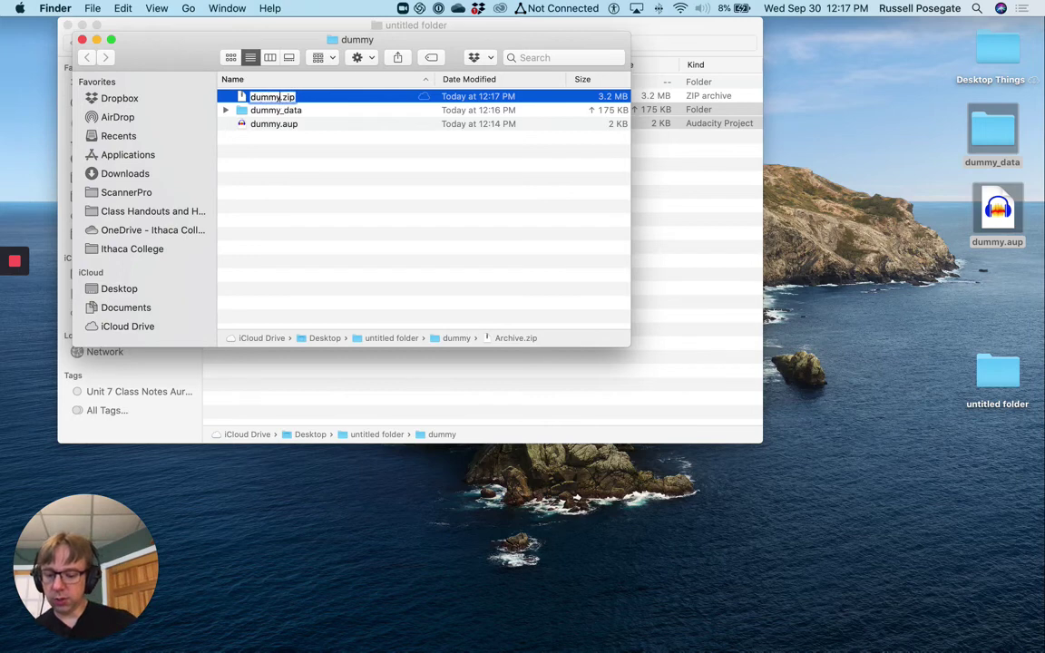
text(30)
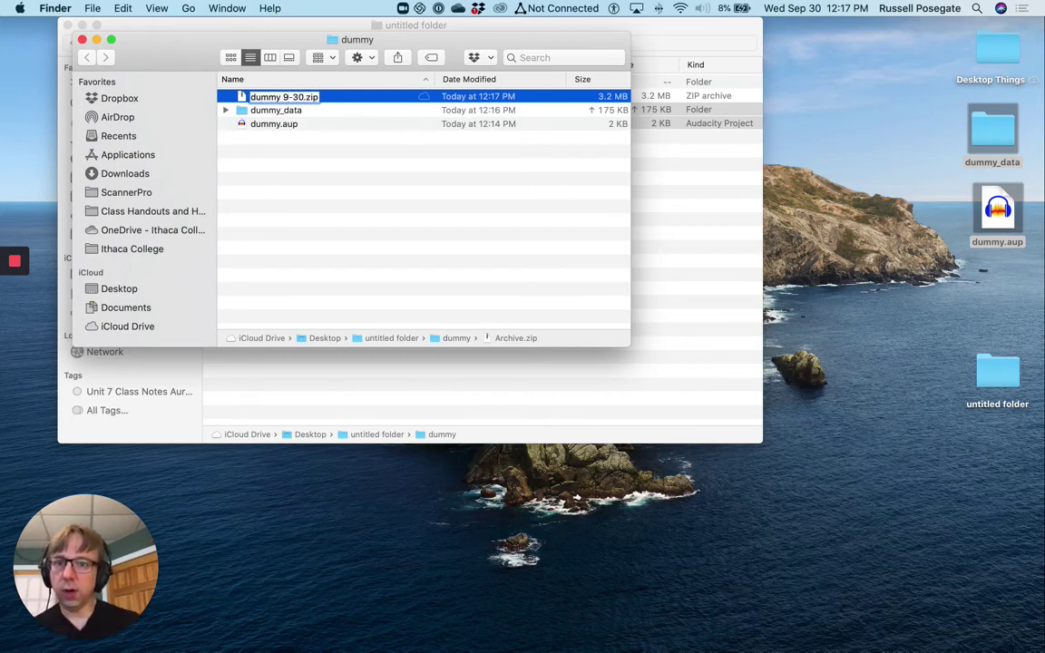
key(Return)
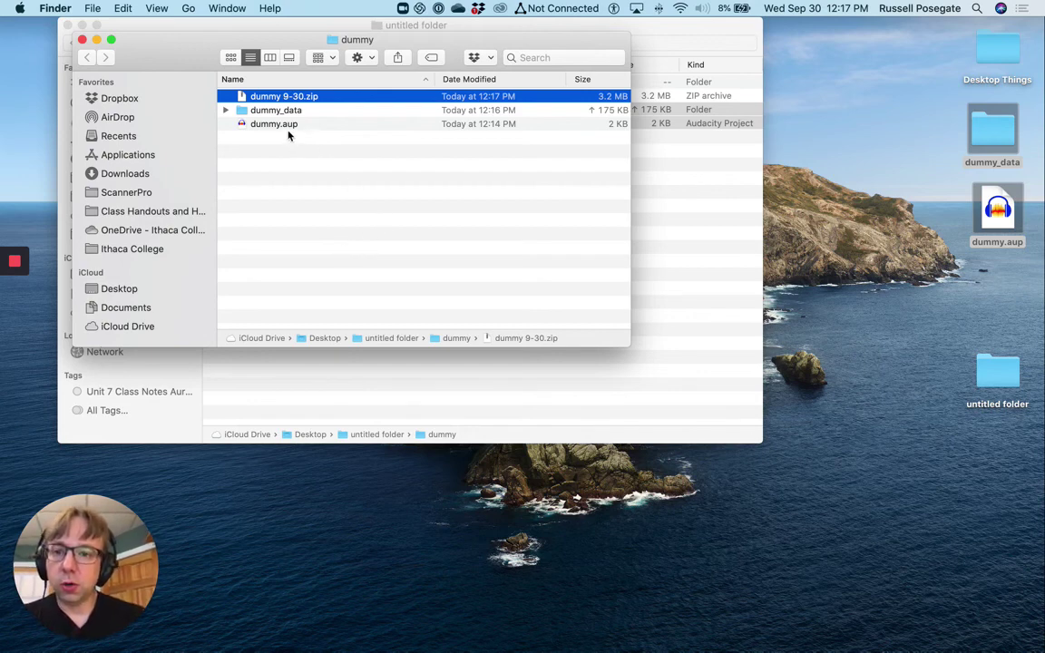
Point out the project files and the dated archive in the dummy folder and close both Finder windows
drag(291, 136, 270, 114)
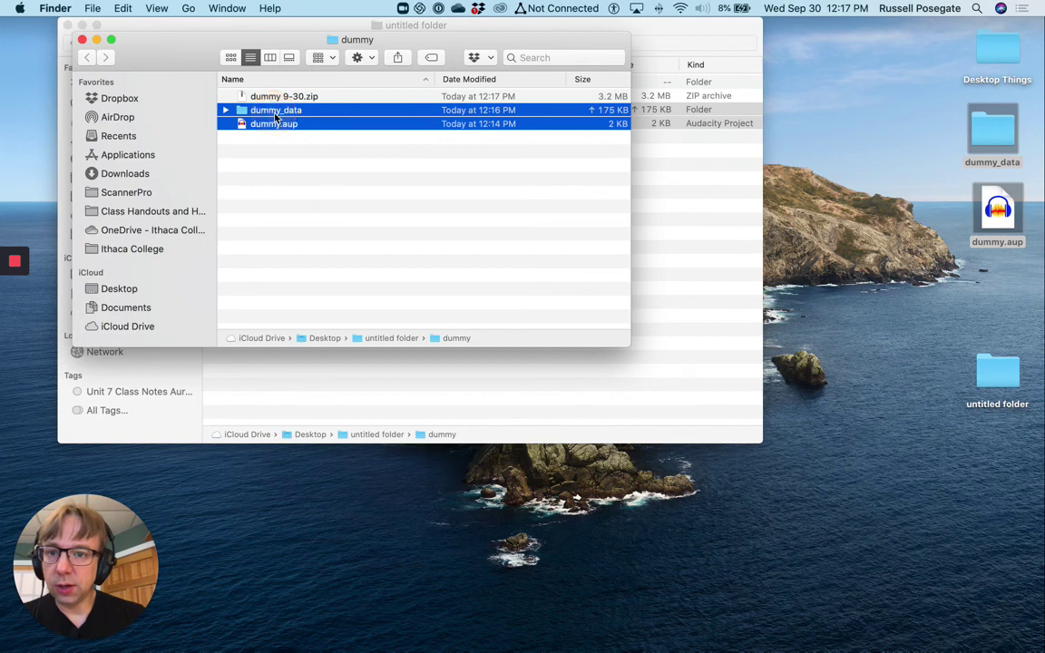
click(274, 97)
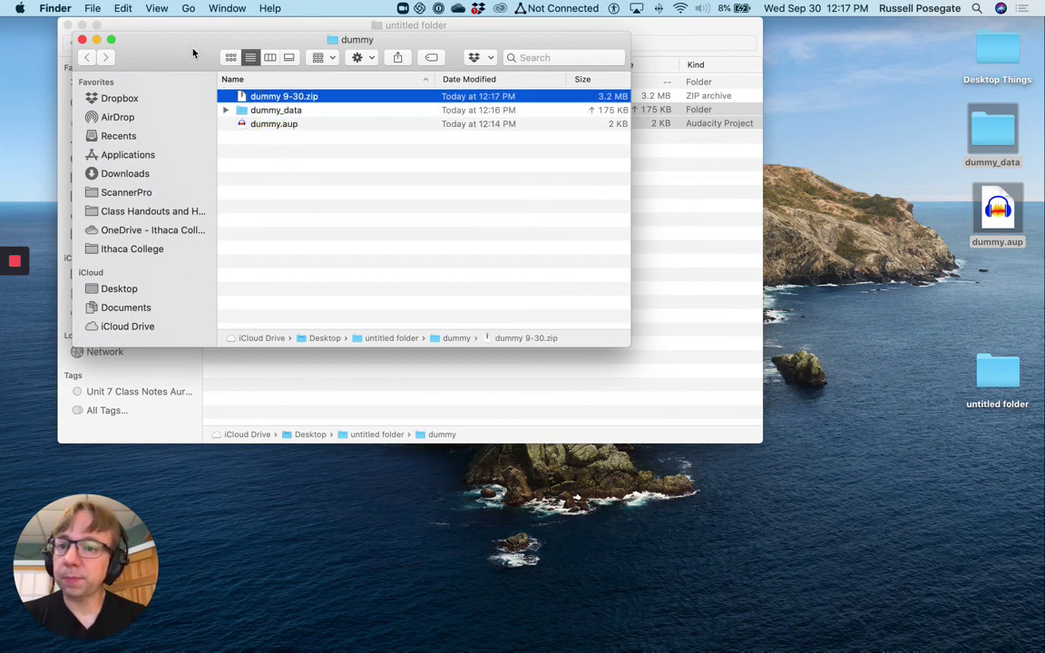
click(82, 41)
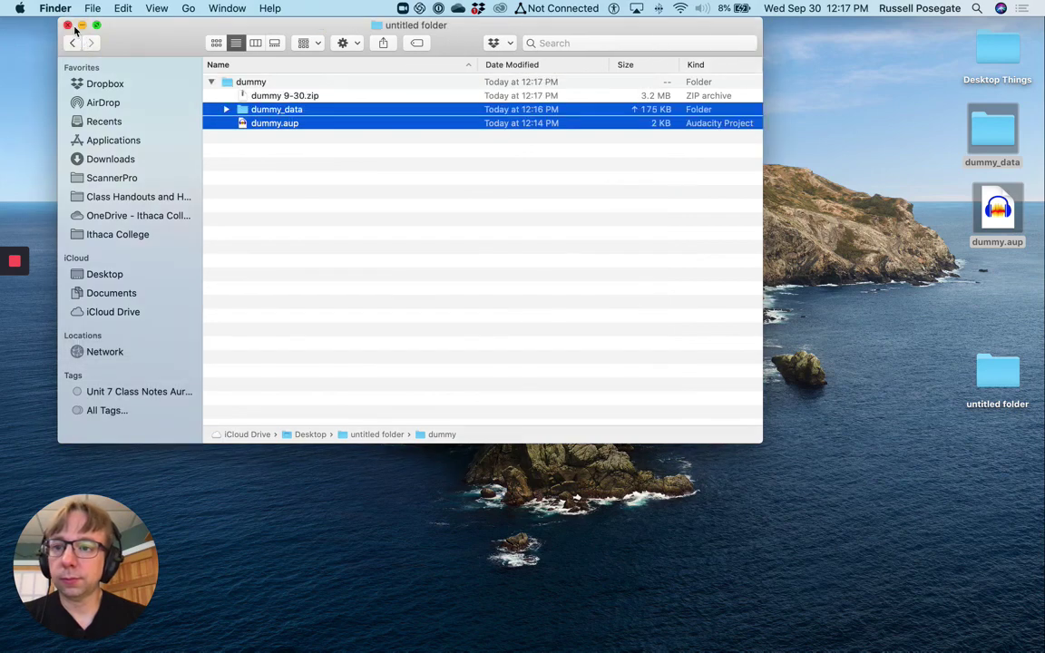
click(65, 25)
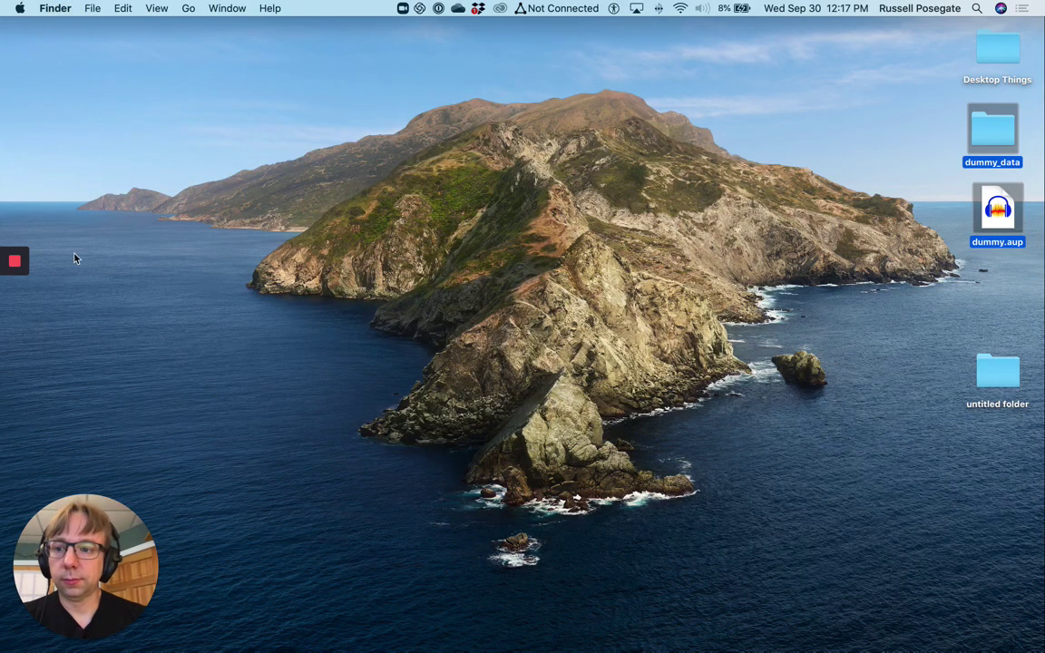